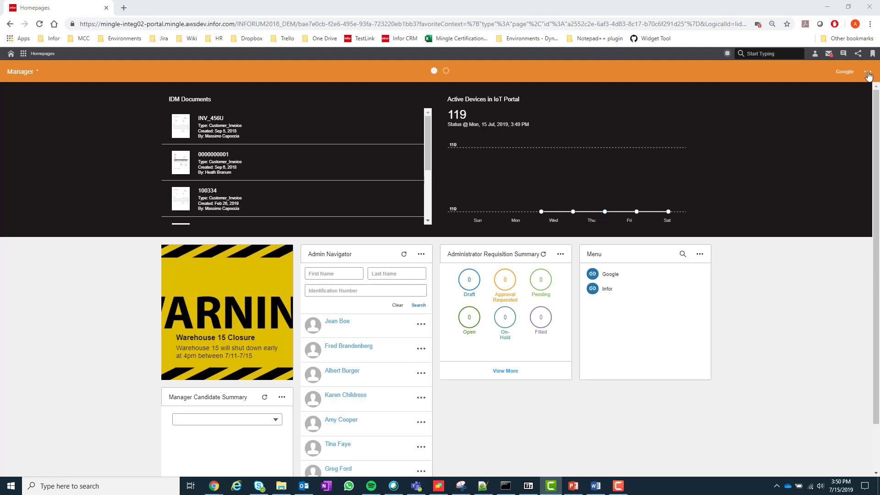
Step: Open the Homepages administration area and go to its Settings
click(867, 72)
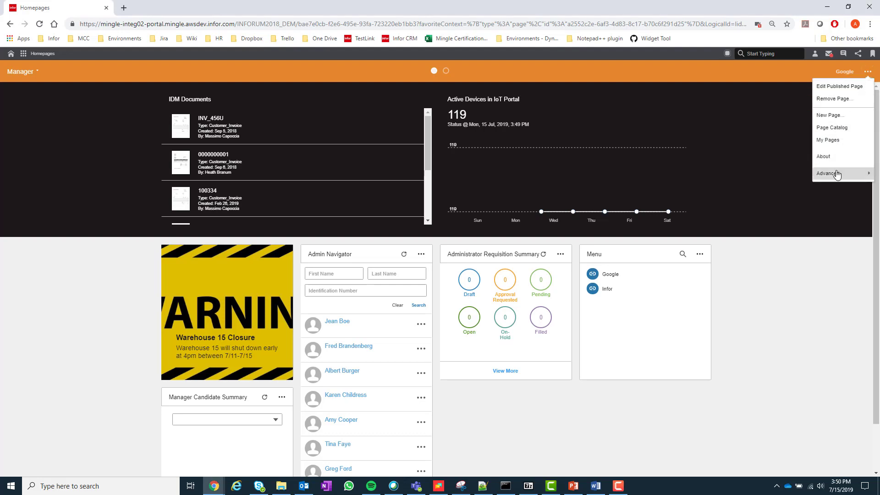
mouse_move(836, 175)
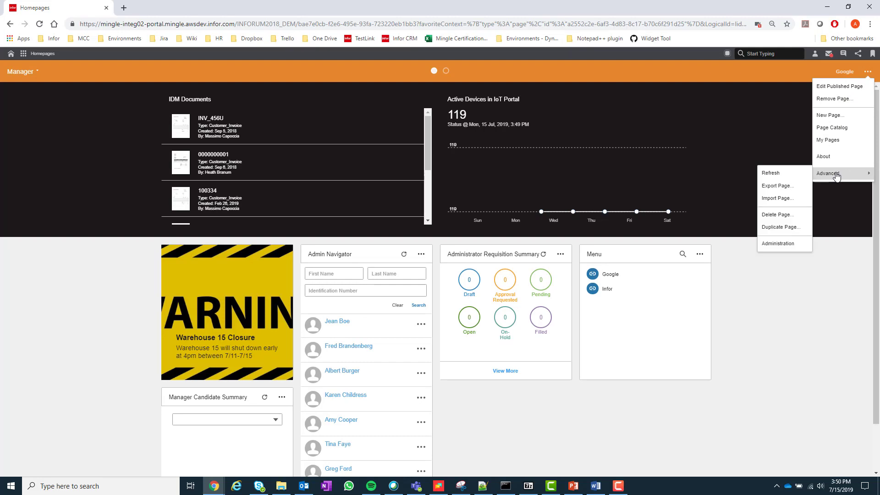
click(781, 244)
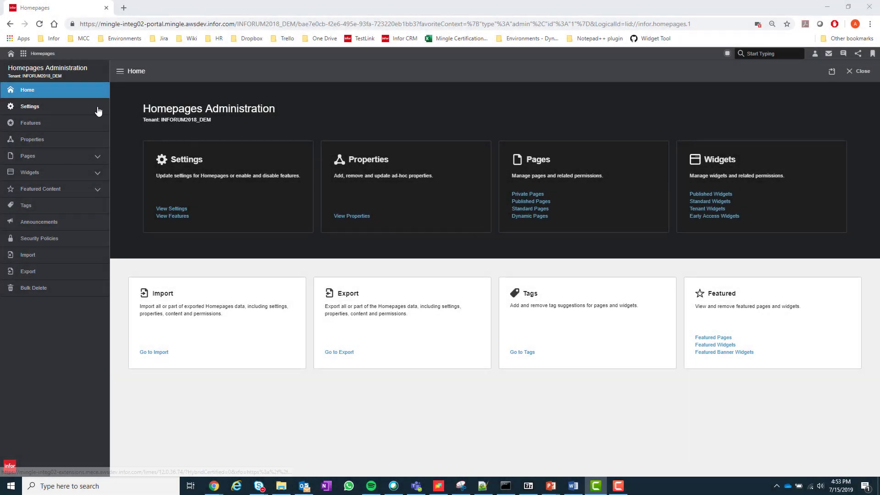
click(97, 111)
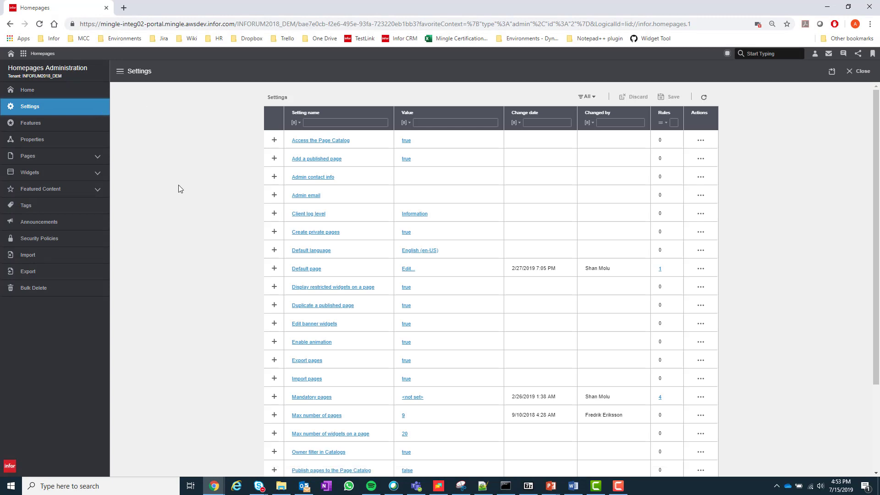
Step: Look through the settings list and expand the description of the Default page setting
scroll(186, 214, down, 3)
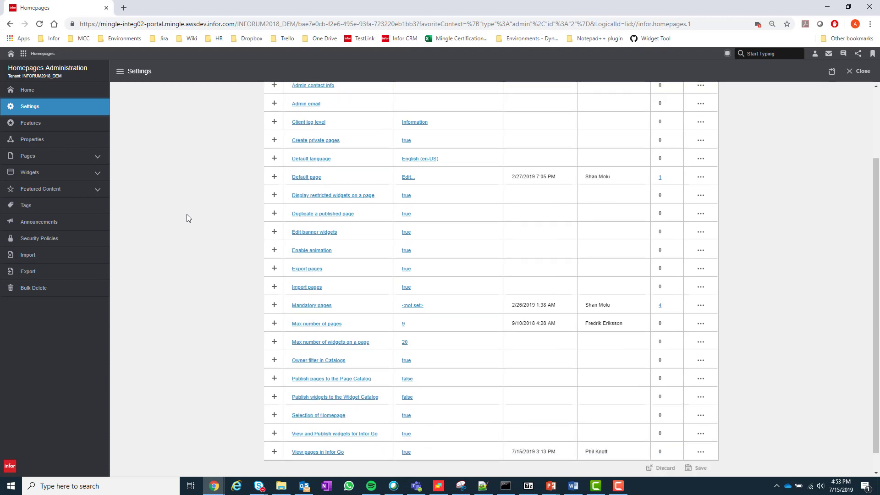
scroll(186, 213, up, 3)
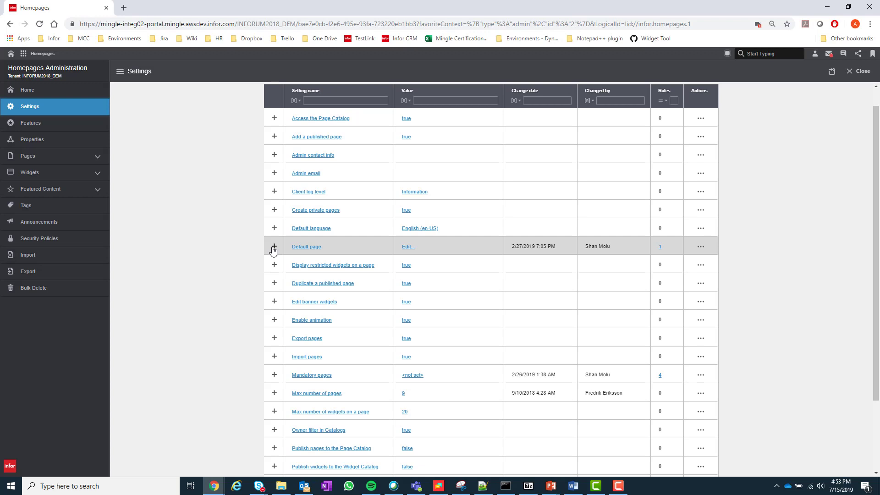
click(274, 247)
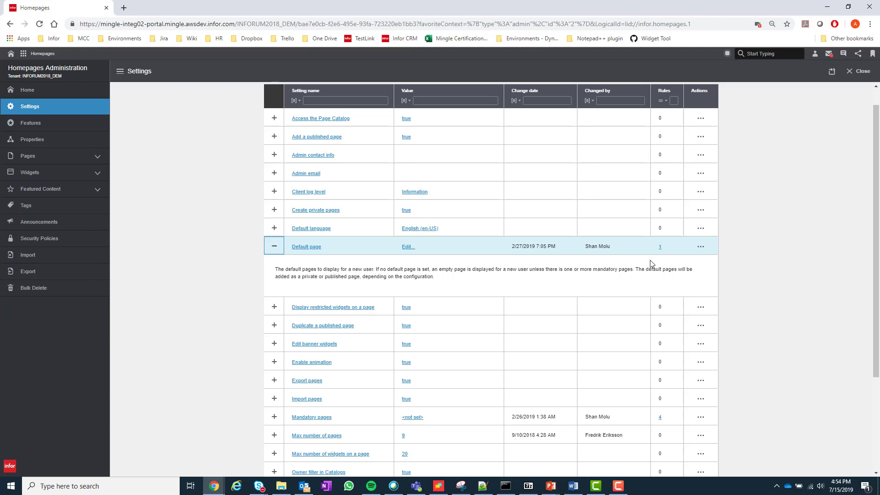
Step: Start a new rule named Test for the Default page setting and assign the intended user to it
click(700, 247)
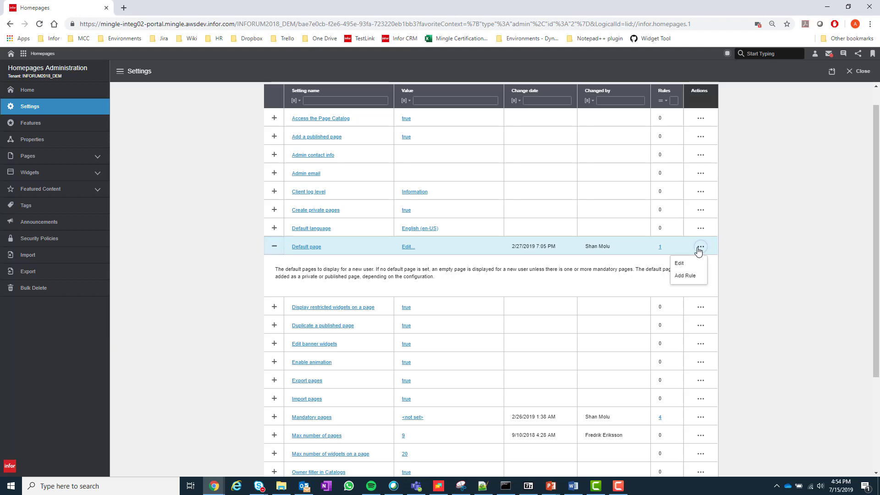
click(687, 277)
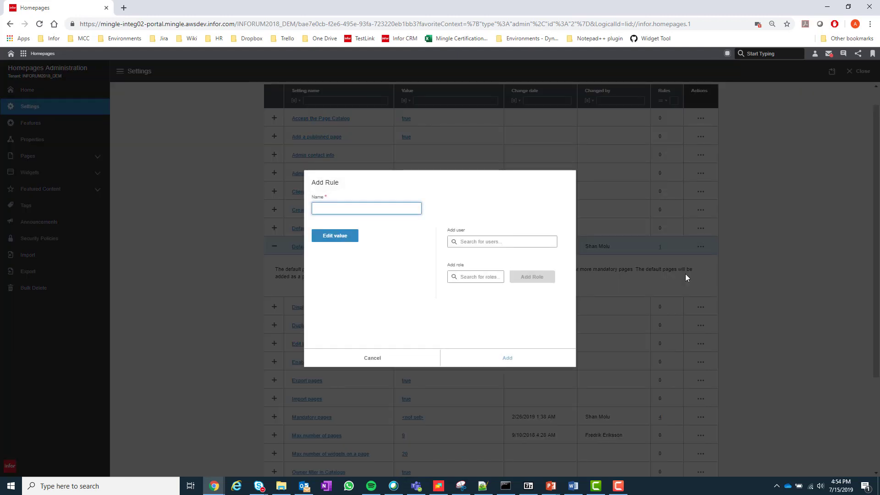
text(Test)
click(516, 246)
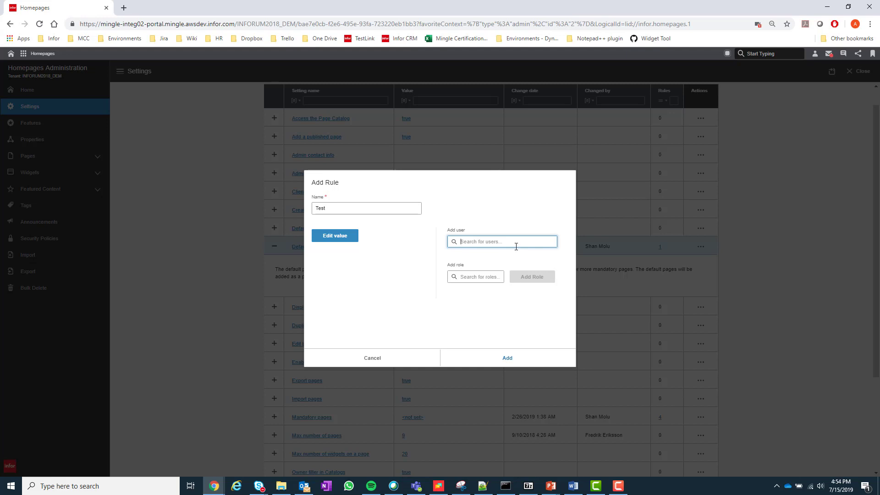
text(alicia)
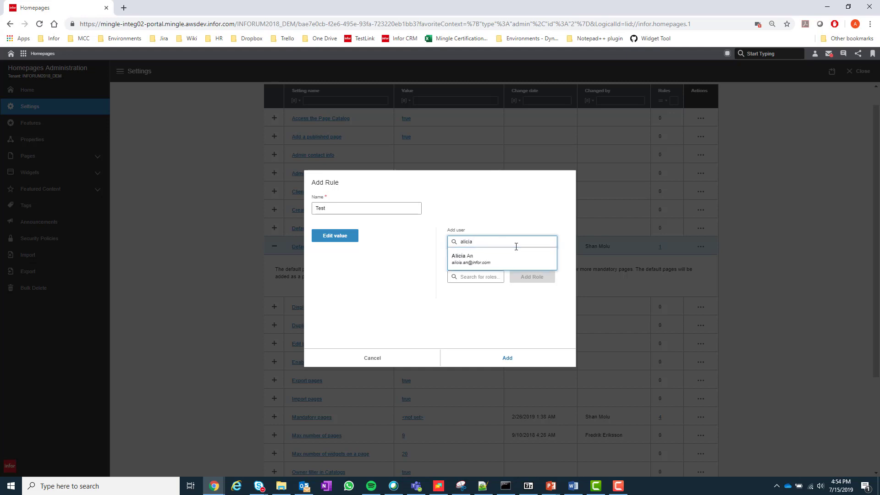
click(526, 261)
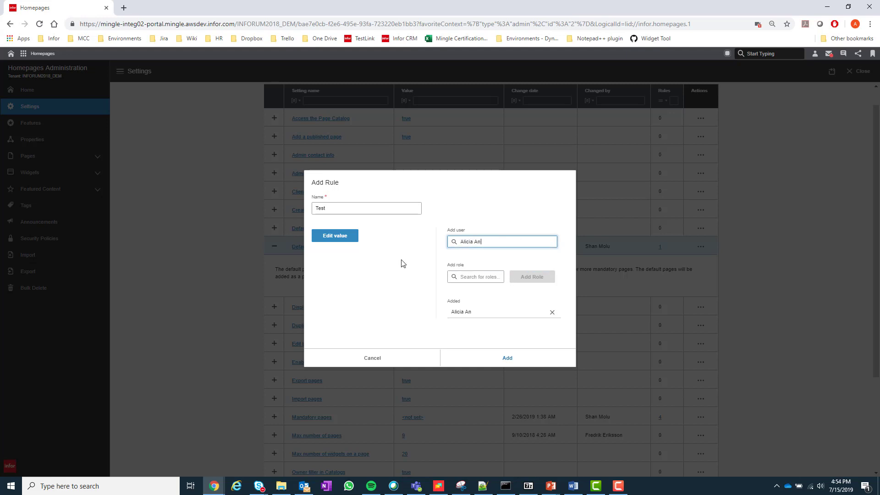
Step: Set the page "test" as the rule's default page, then add the rule and save the settings
click(333, 236)
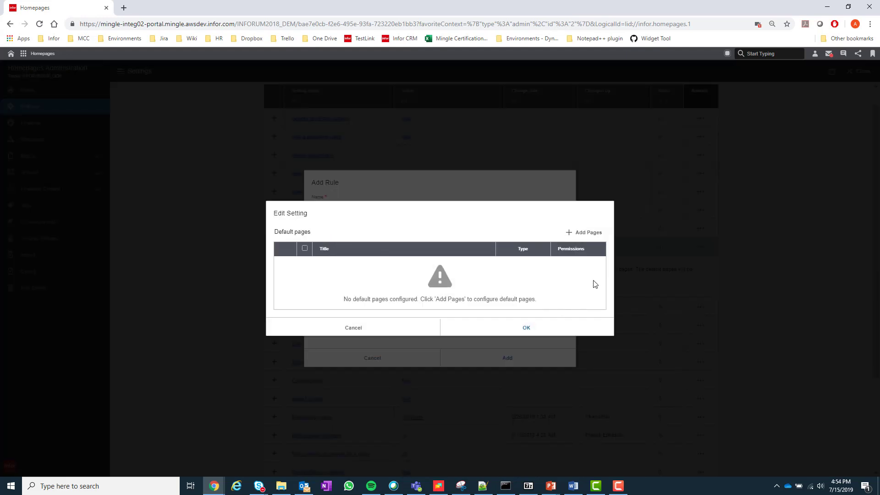
click(587, 233)
click(584, 404)
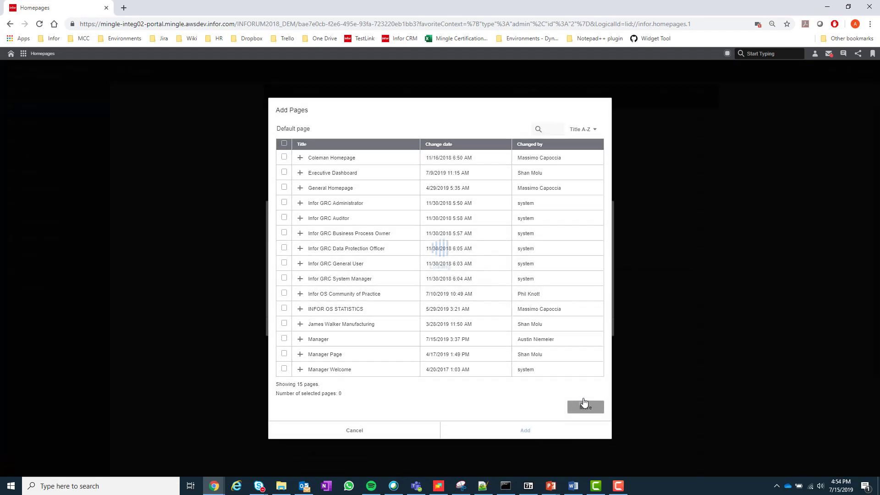
scroll(472, 231, down, 3)
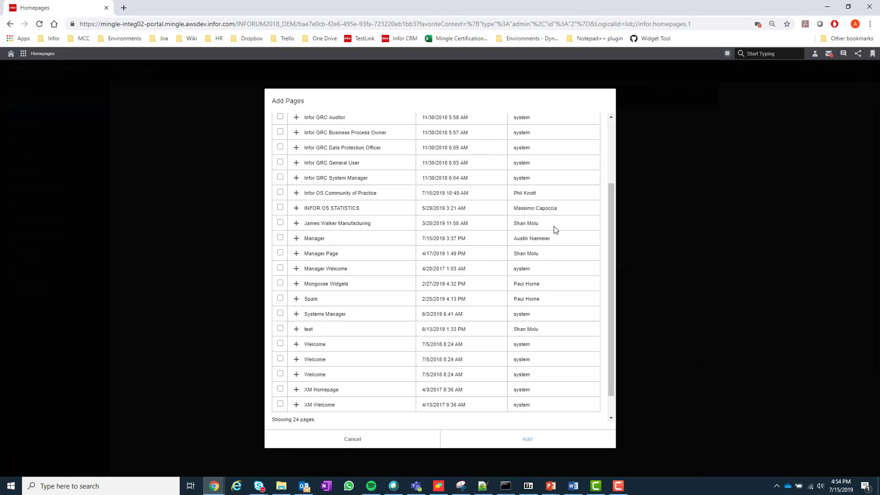
scroll(545, 236, down, 1)
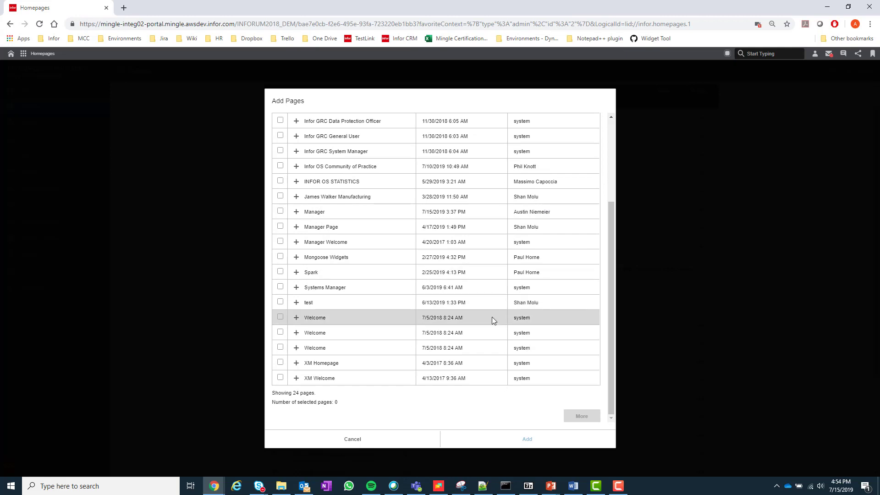
click(280, 302)
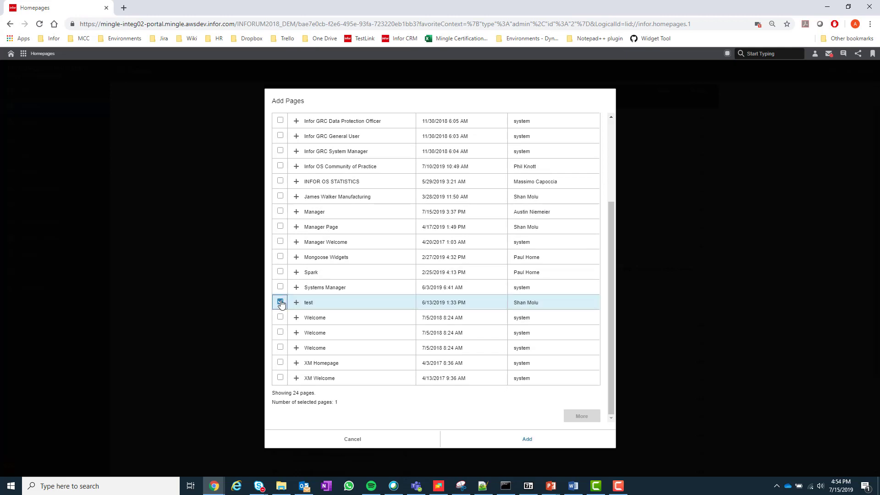
click(520, 440)
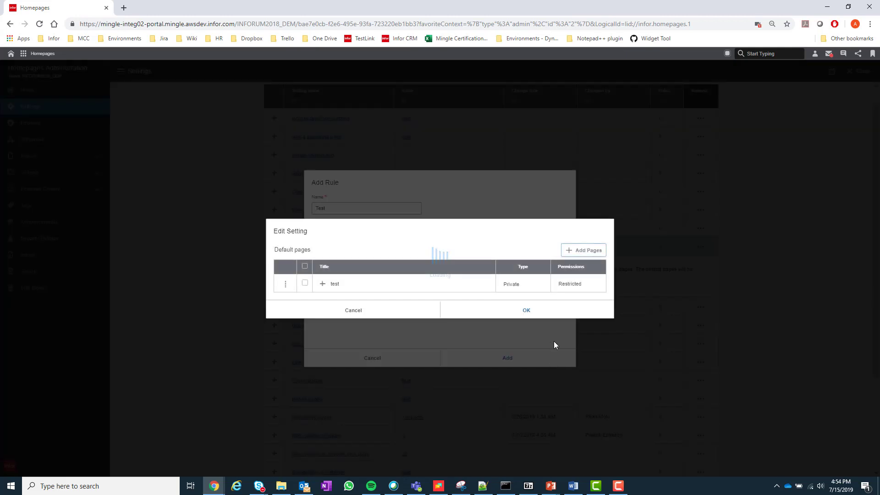
click(537, 312)
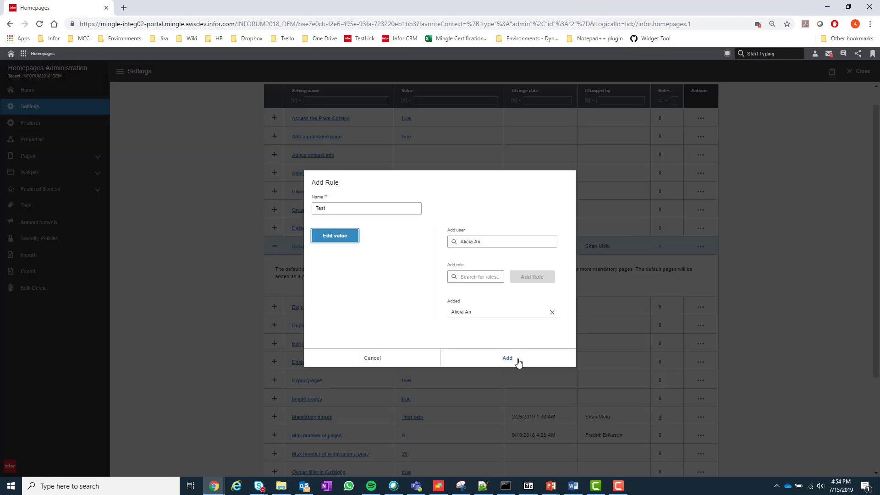
click(519, 362)
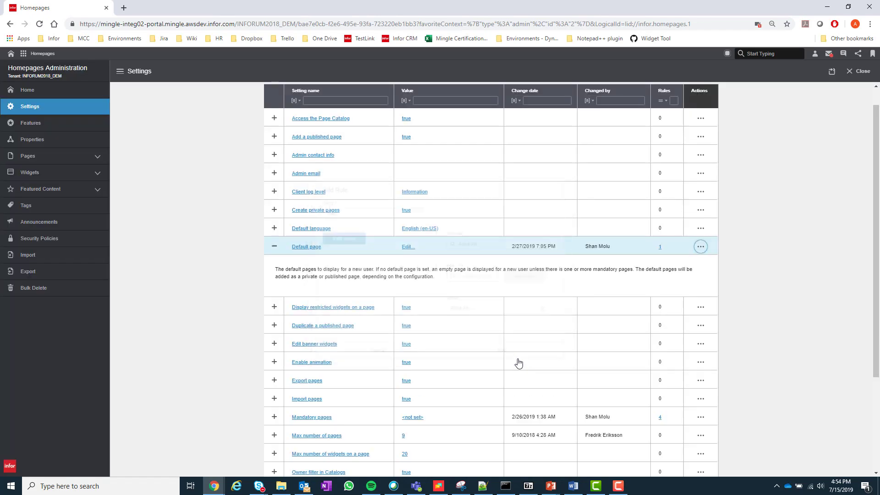
click(673, 97)
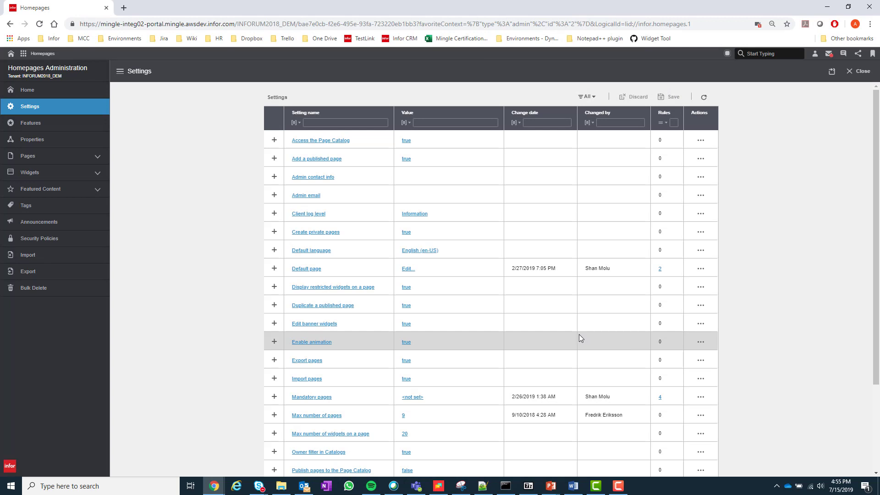
Step: Expand the description of the Mandatory pages setting
scroll(481, 344, down, 1)
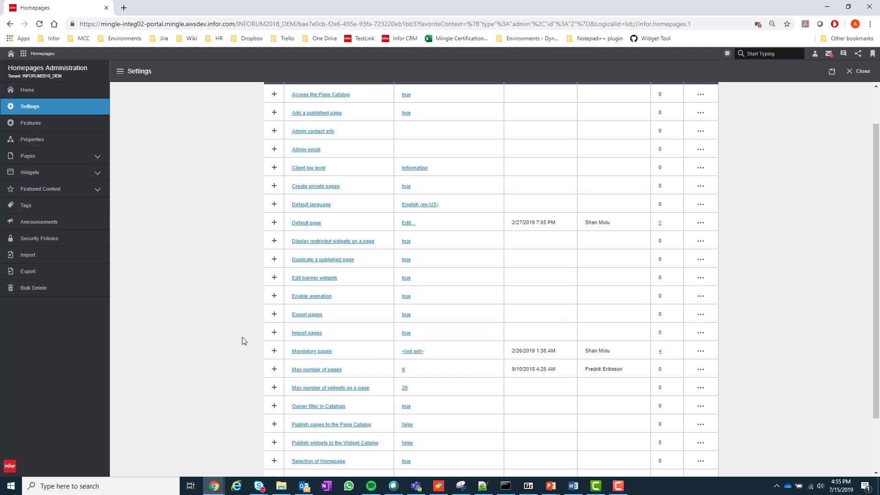
scroll(243, 341, down, 1)
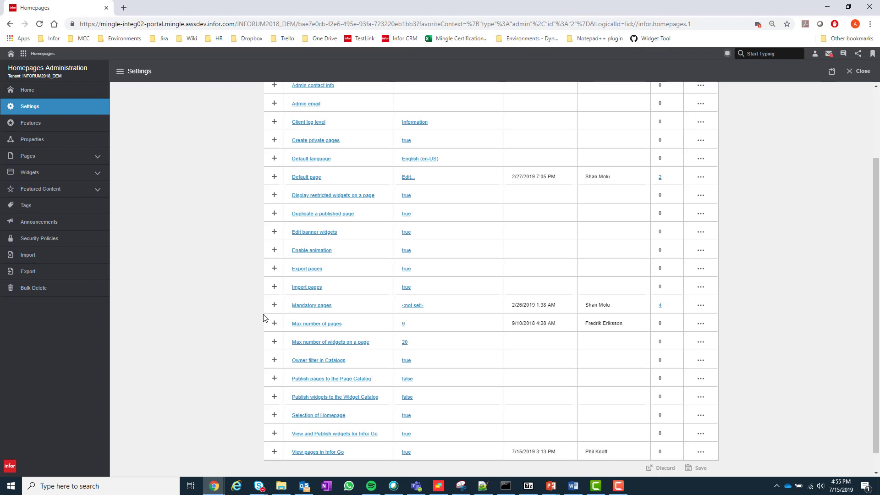
click(275, 305)
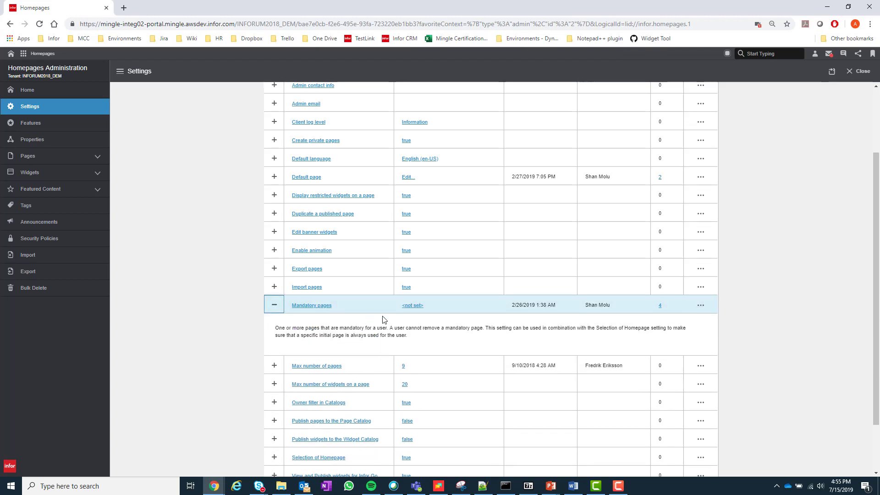
Step: Start a new rule named Test for the Mandatory pages setting and assign the HOMEPAGES-User role to it
click(700, 306)
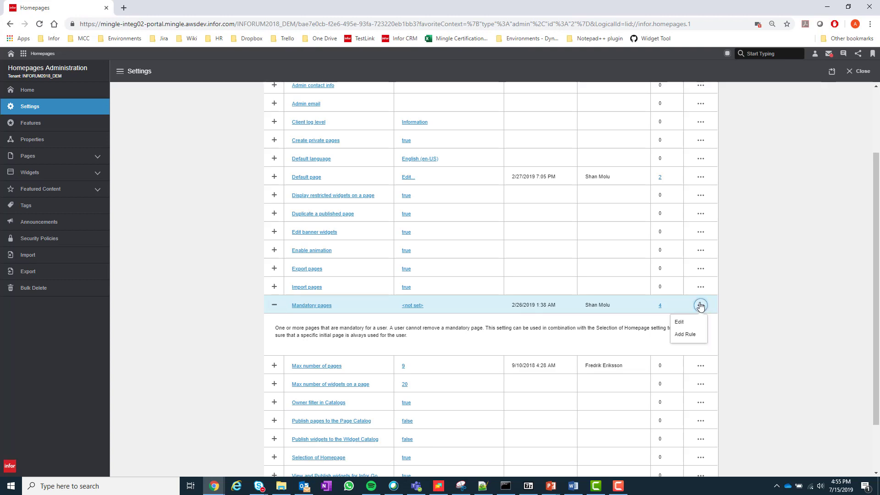
click(681, 335)
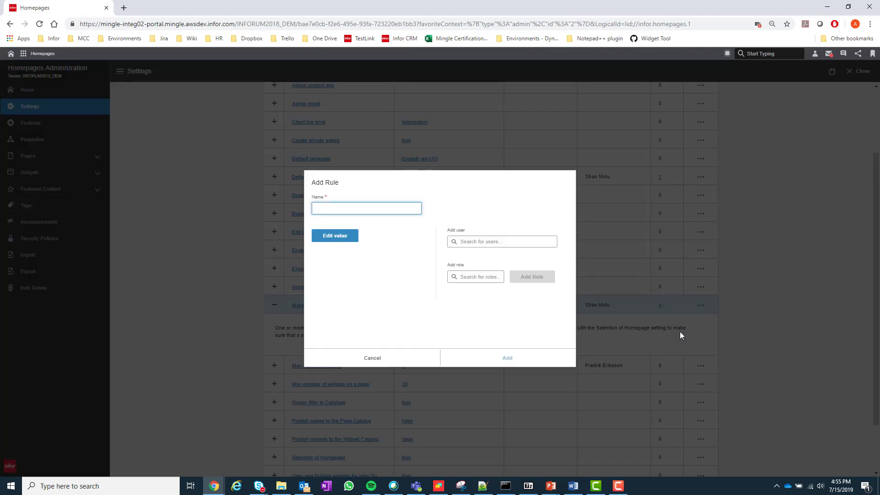
text(Test)
click(484, 276)
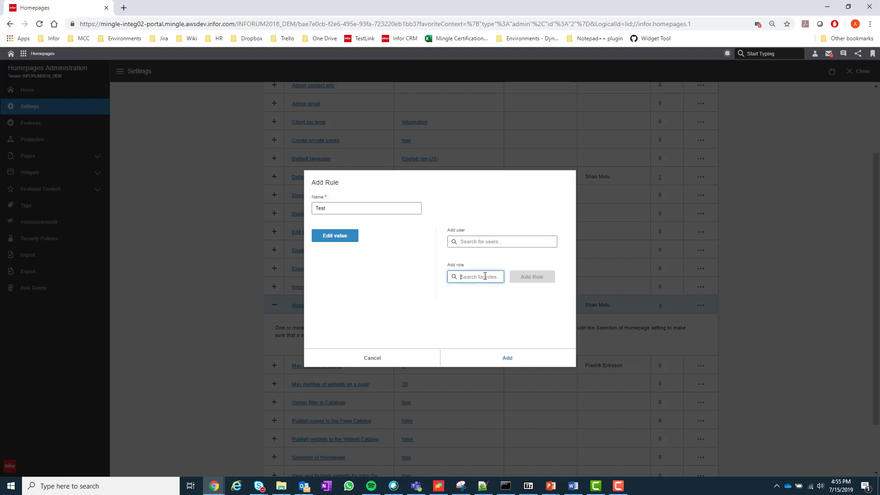
text(home)
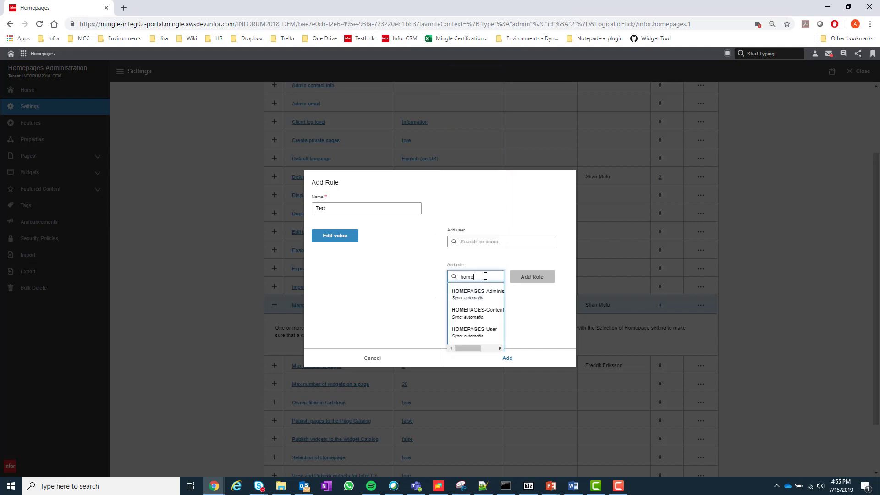
text(pages)
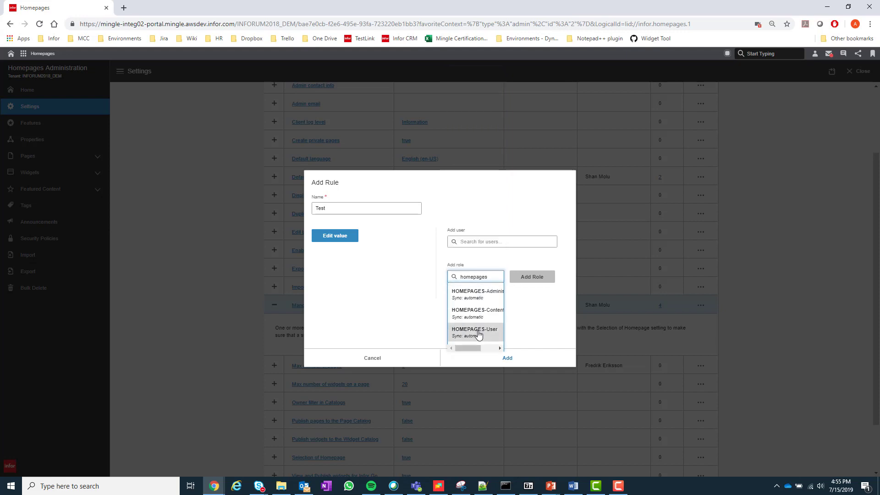
click(478, 333)
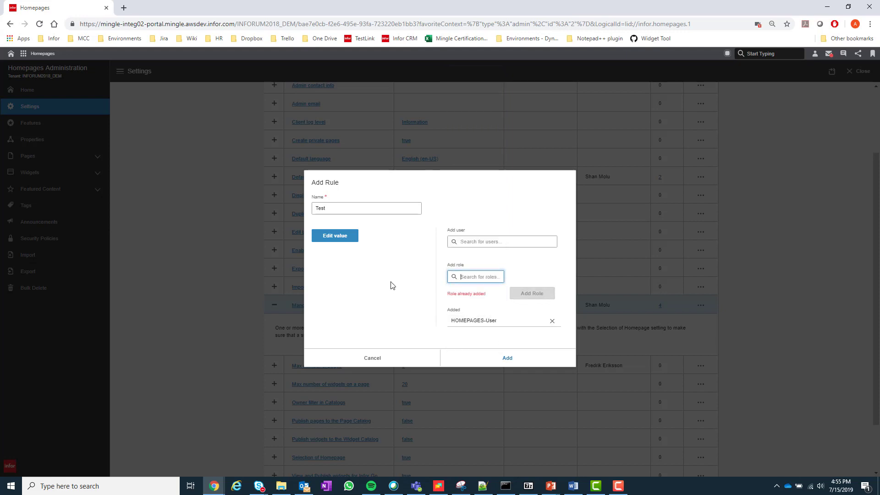
Step: Set the page "test" as the rule's mandatory page, then add the rule and save the settings
click(334, 238)
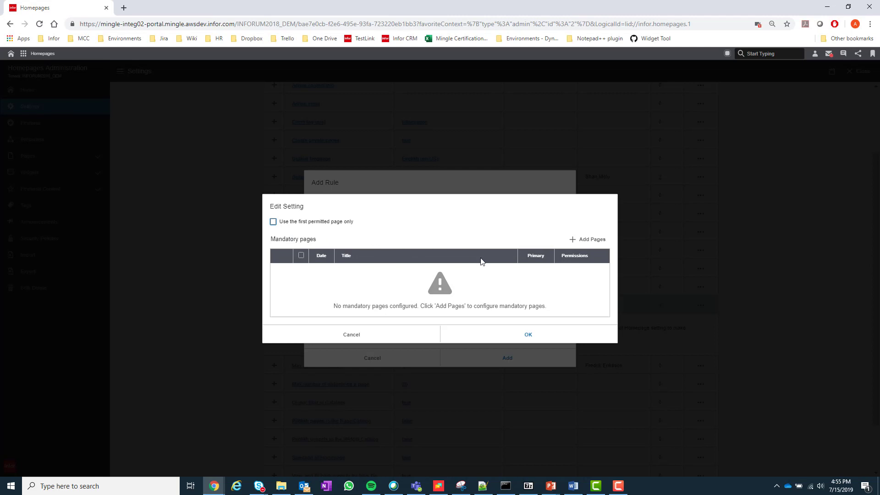
click(590, 241)
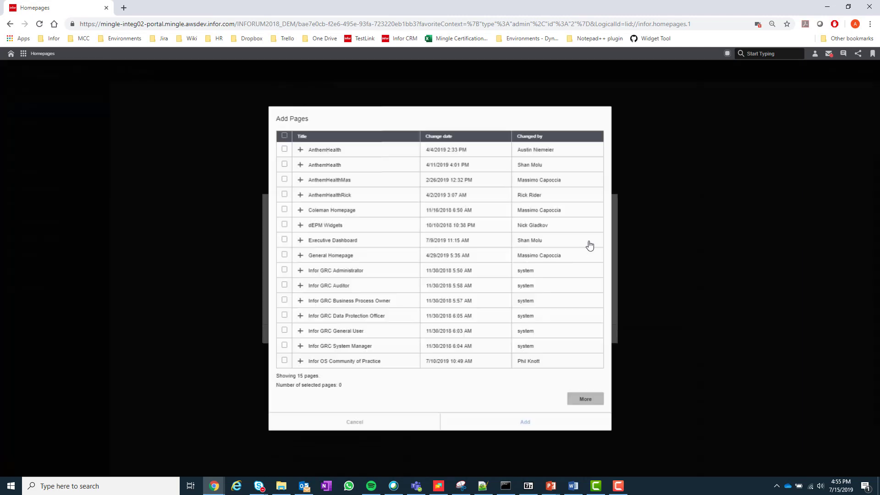
click(588, 409)
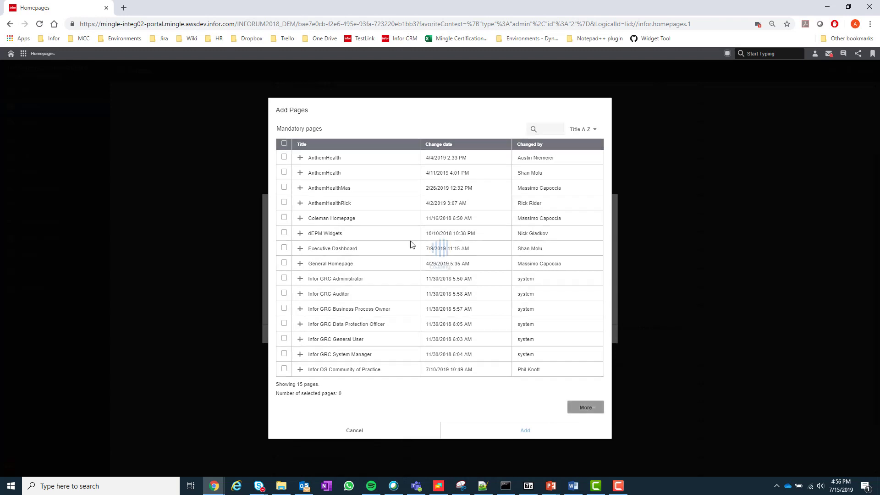
scroll(394, 238, down, 5)
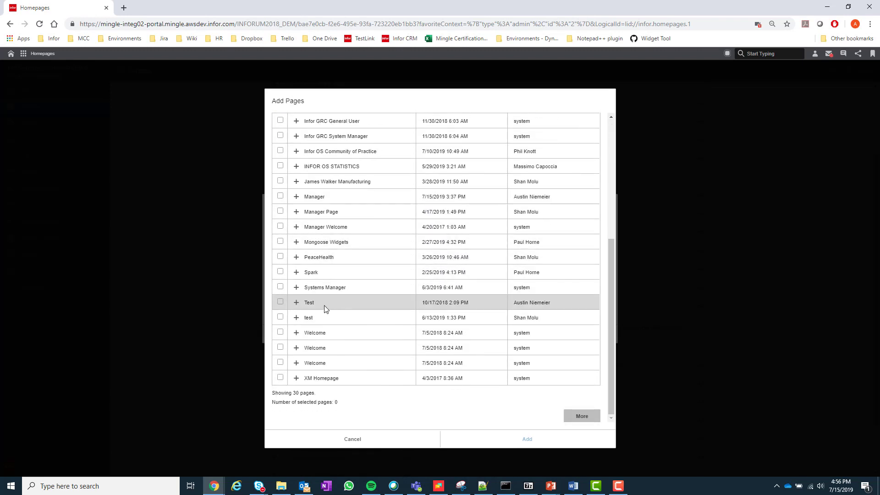
click(281, 317)
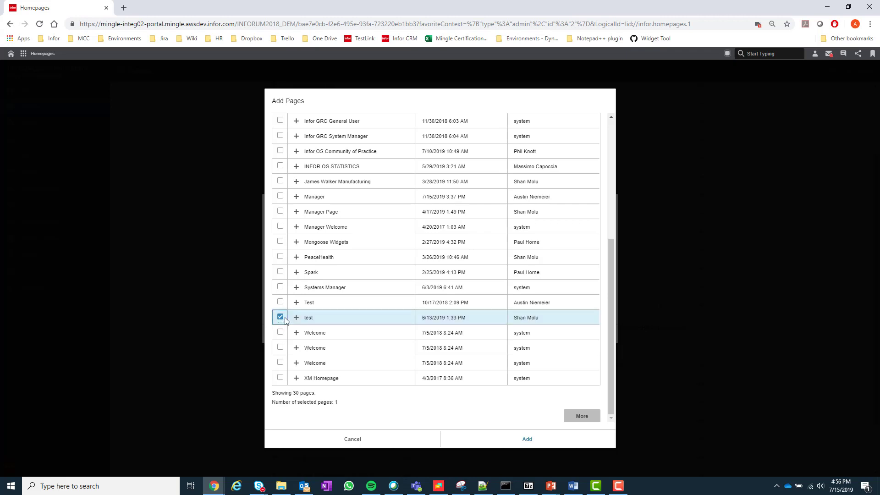
click(528, 440)
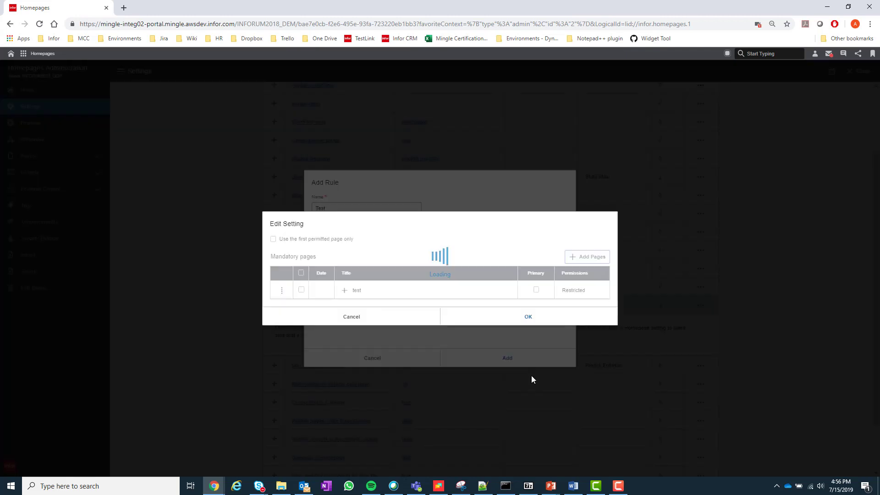
click(529, 318)
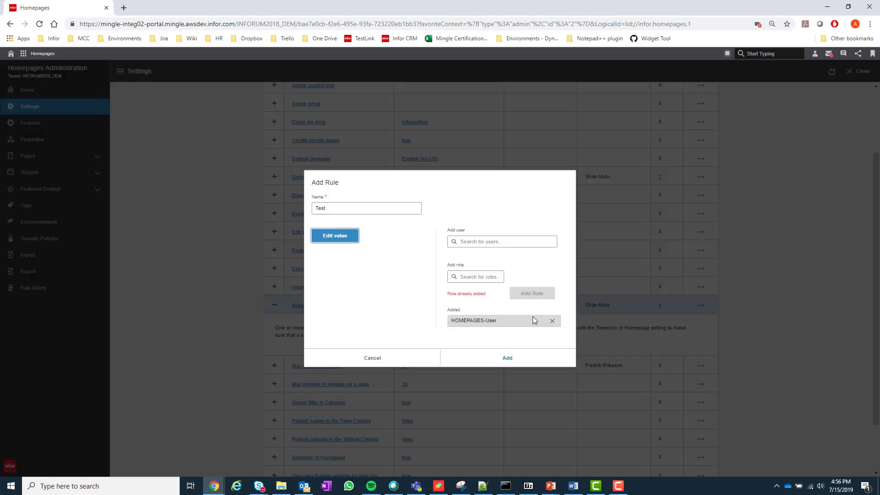
click(508, 359)
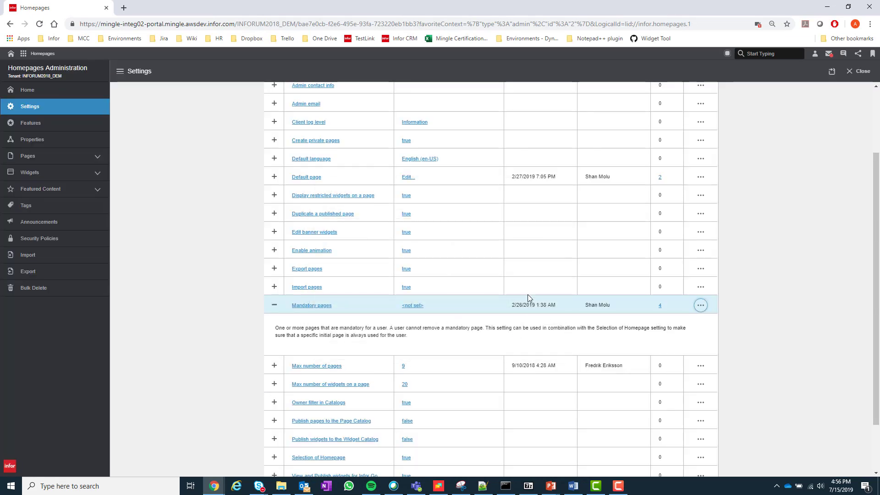
click(658, 93)
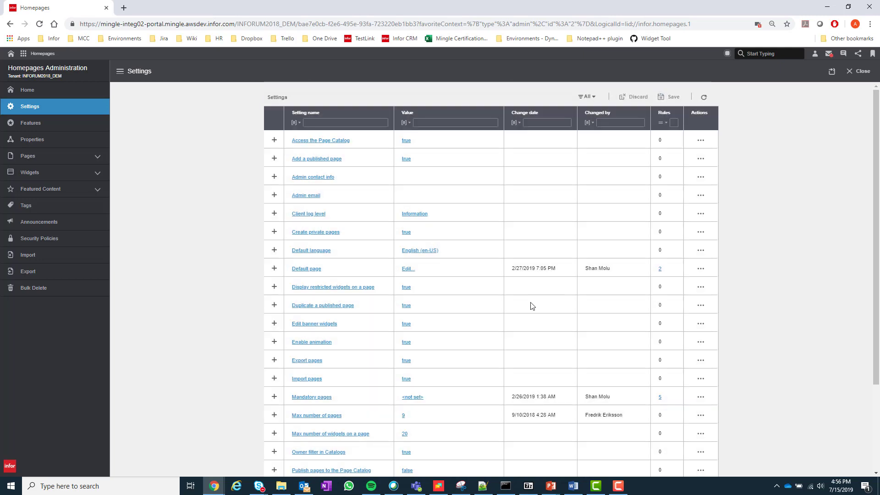
Step: Mark the page "test" as primary in the Test rule of the Mandatory pages setting and save the rule change
scroll(530, 304, down, 3)
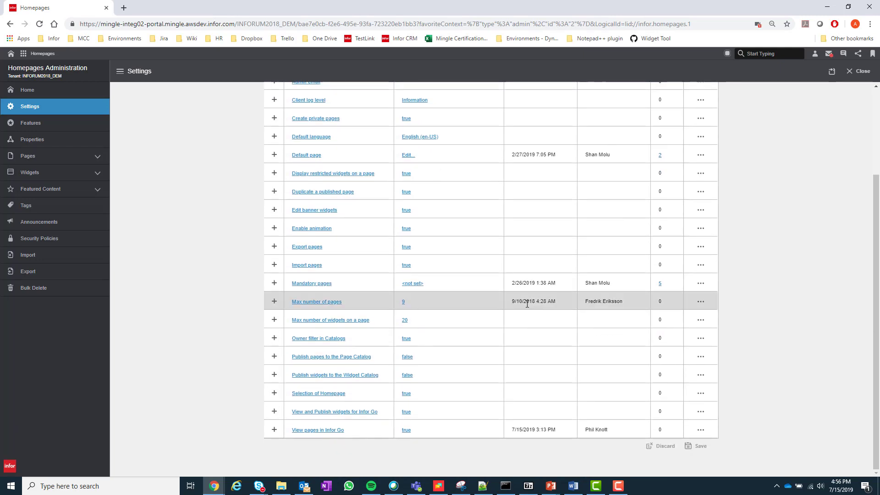
click(660, 285)
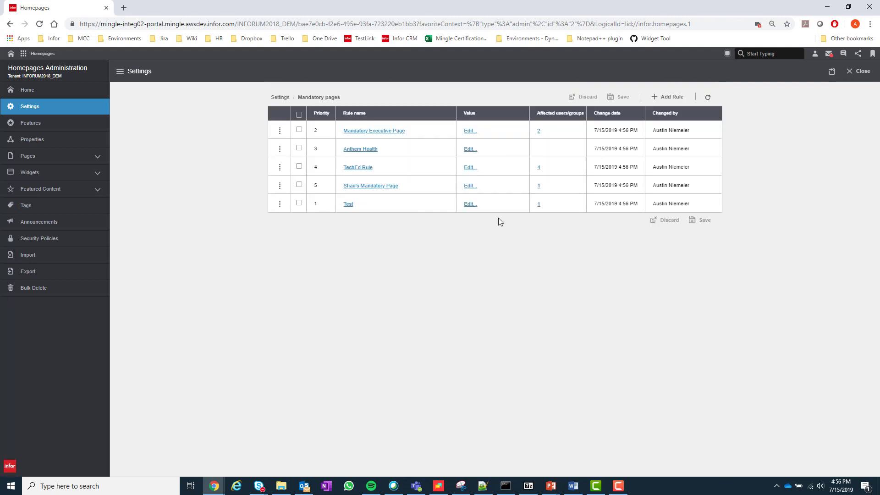
click(299, 204)
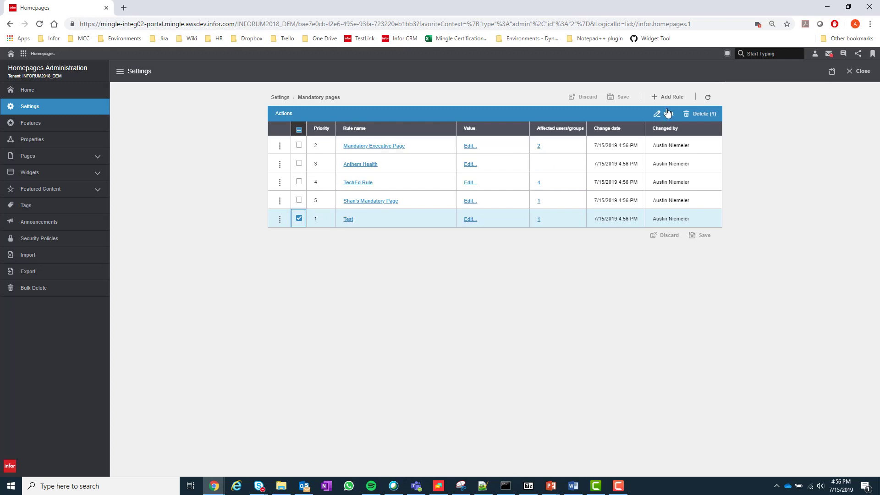
click(469, 220)
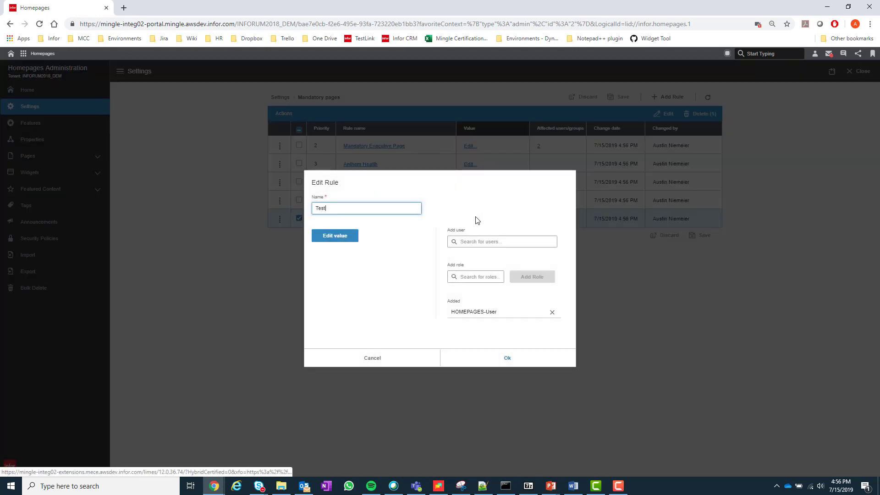
click(356, 241)
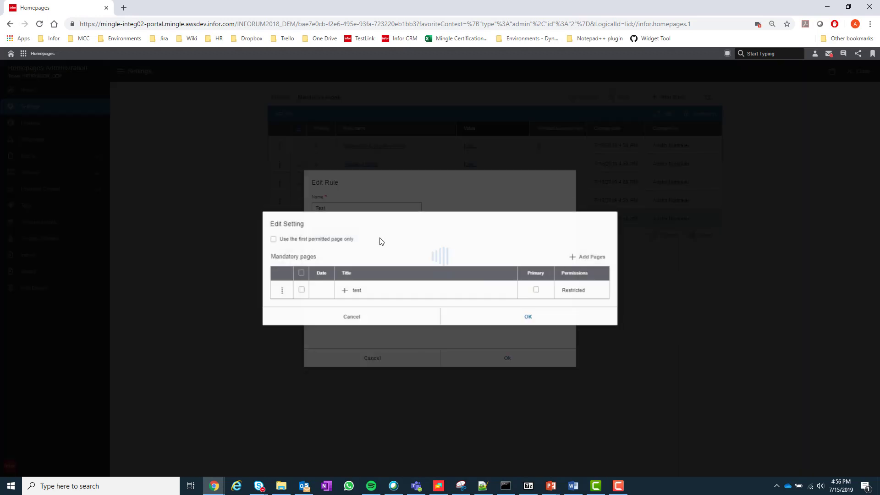
click(540, 315)
click(509, 358)
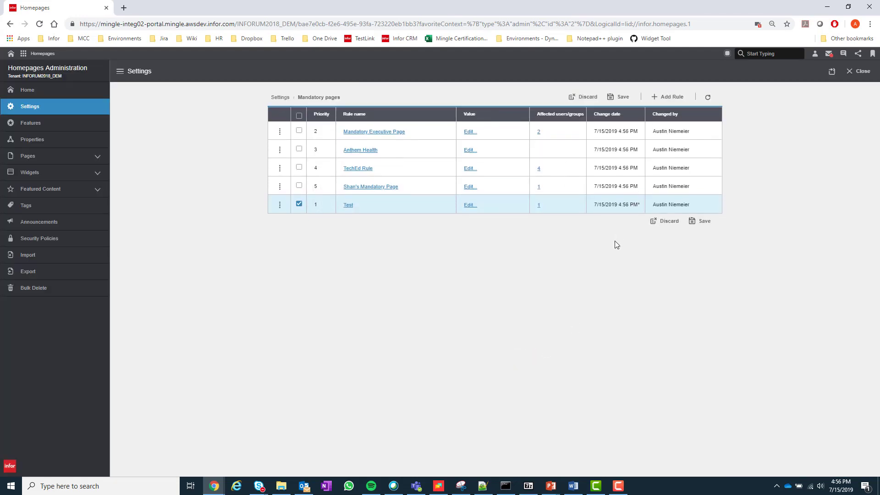
click(618, 99)
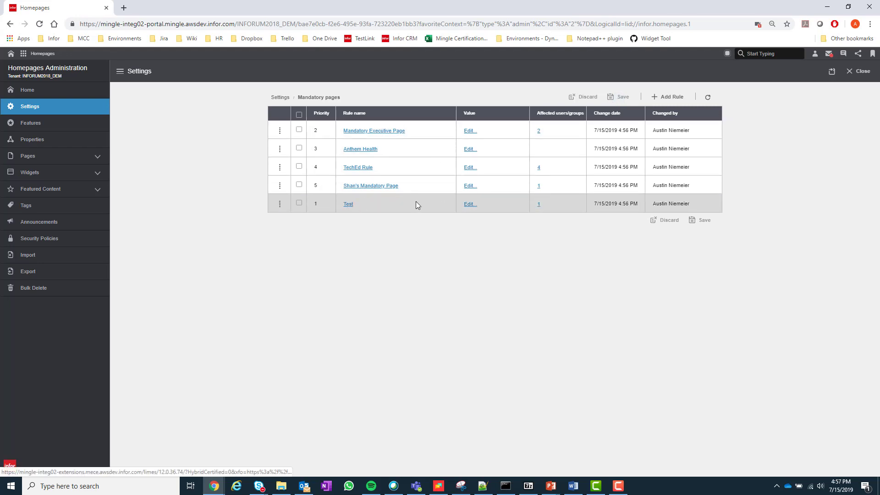
Step: Set the start of the availability date range for the page "test" in the Test rule to 1/1/2020
click(468, 202)
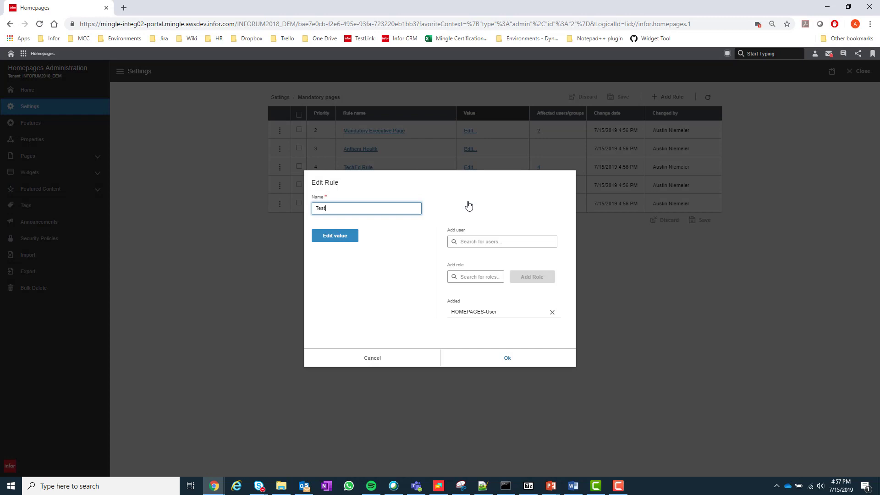
click(324, 239)
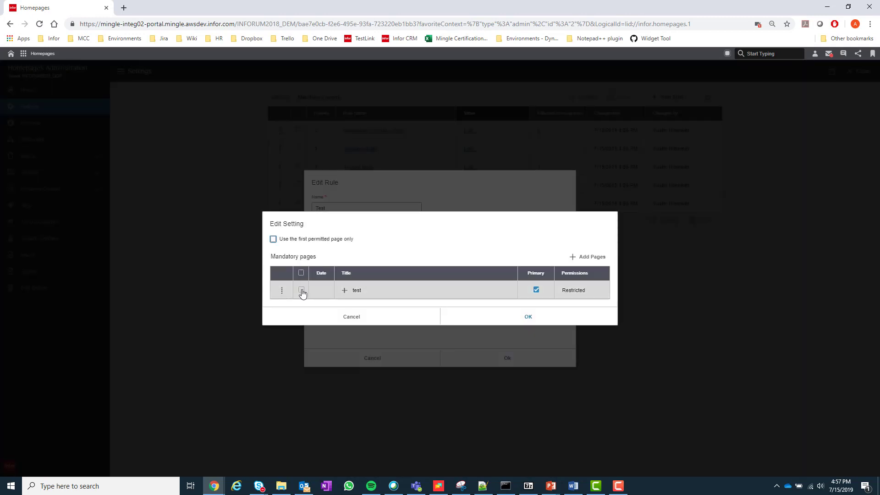
click(301, 289)
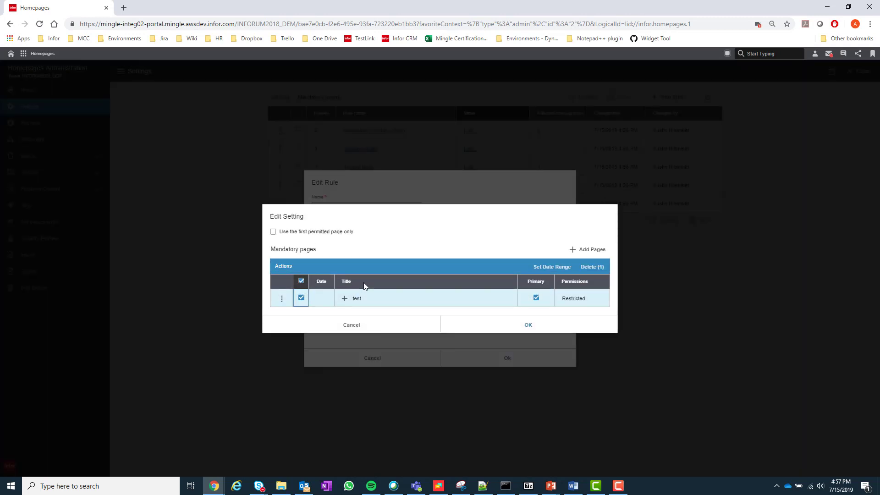
click(554, 270)
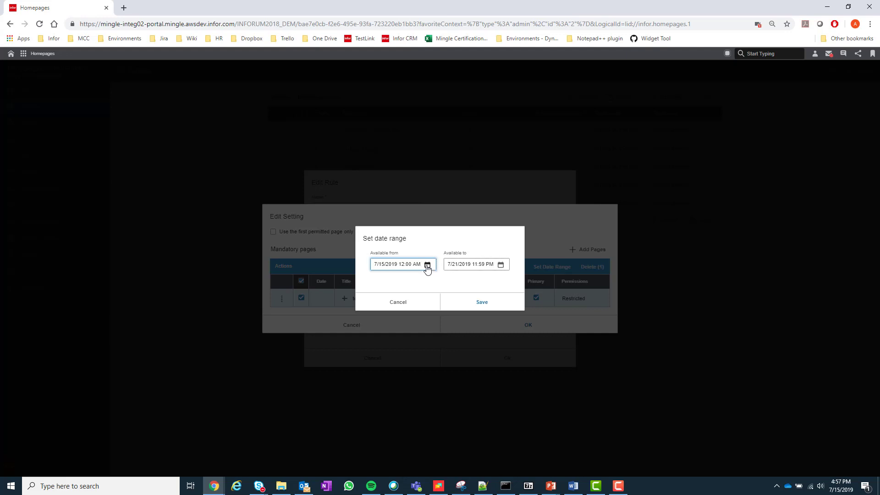
click(427, 265)
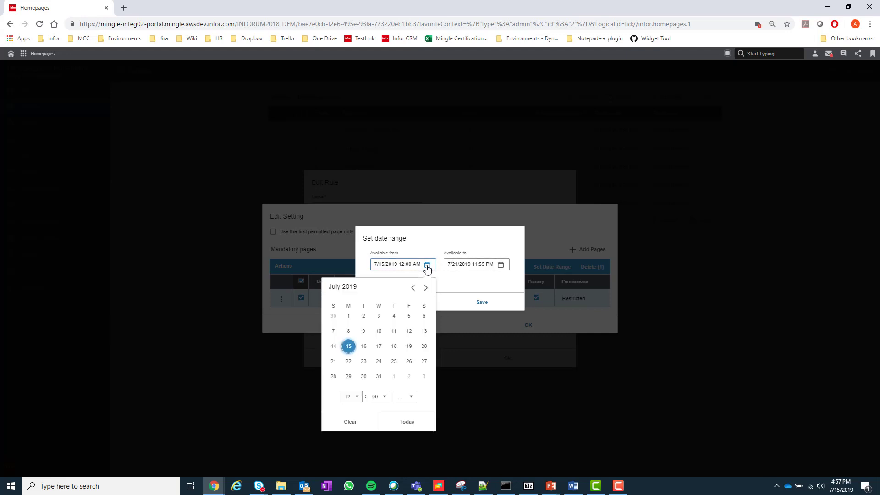
click(426, 288)
click(426, 288)
click(426, 287)
click(425, 288)
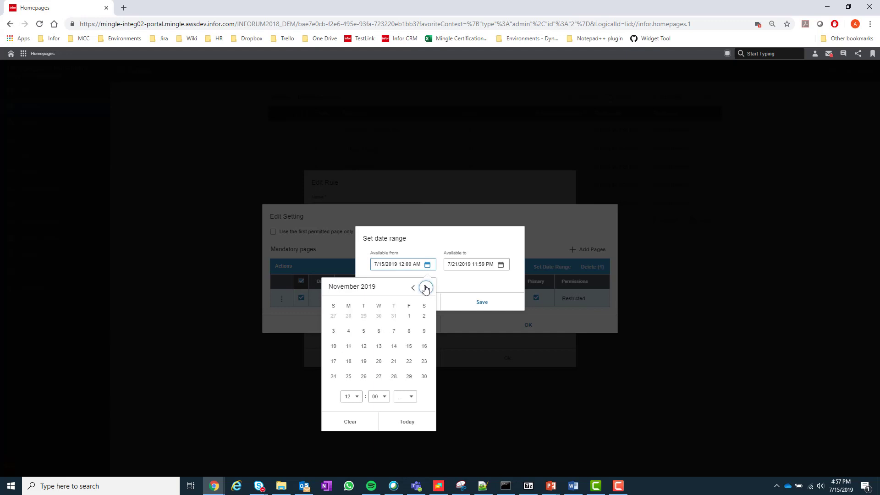
click(425, 288)
click(425, 288)
click(426, 287)
click(413, 287)
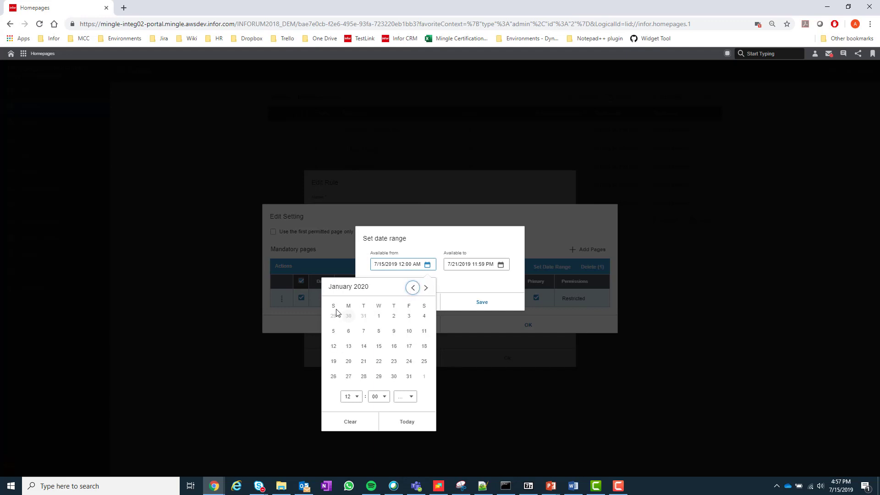
click(379, 315)
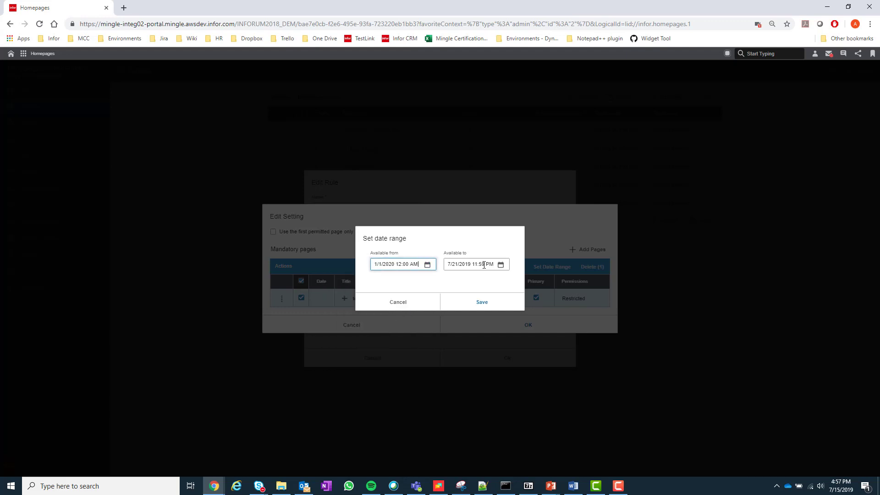
Step: Set the end of the page's availability date range to 1/4/2020, then save the range and the rule
click(500, 264)
click(499, 288)
click(498, 287)
click(499, 288)
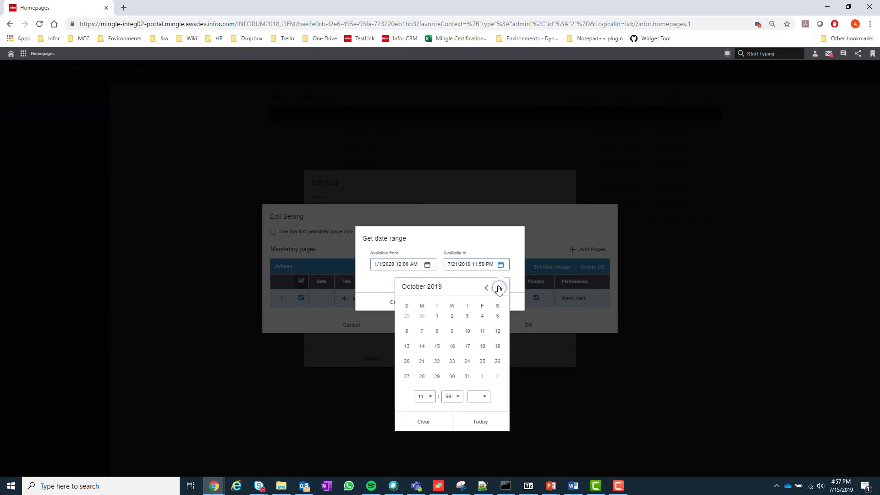
click(499, 287)
click(499, 288)
click(499, 287)
click(497, 317)
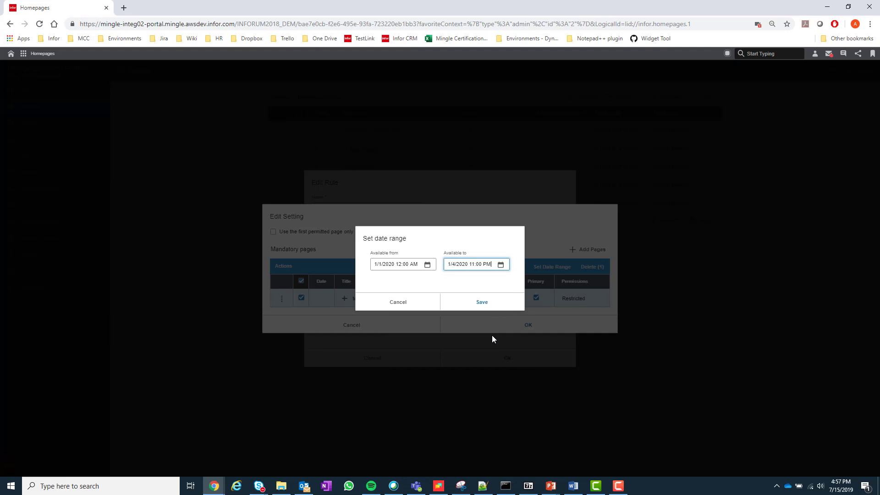
click(485, 304)
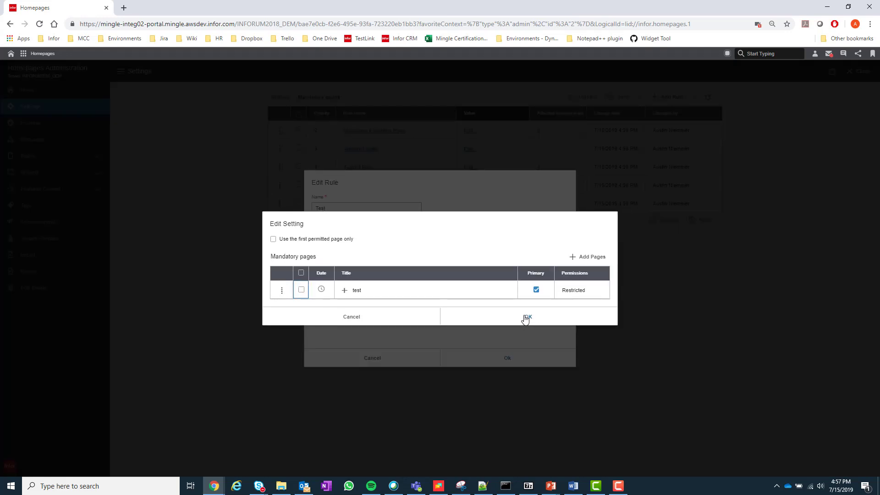
click(524, 321)
click(509, 357)
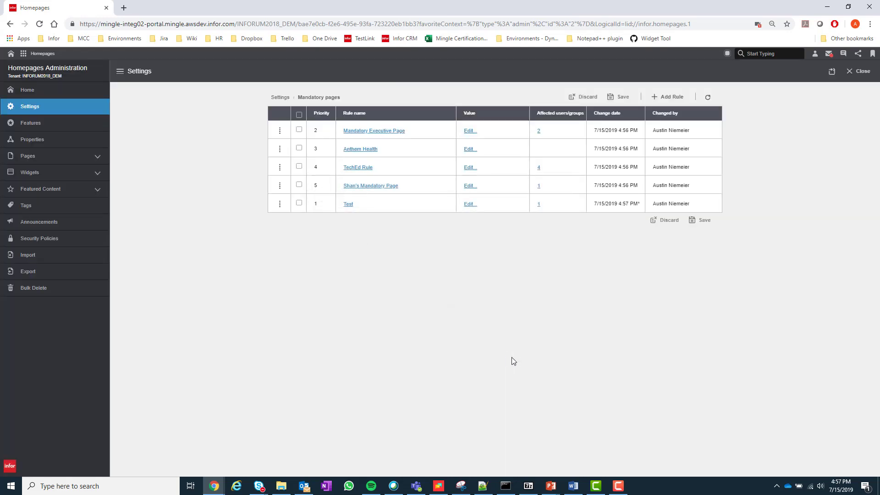
click(612, 100)
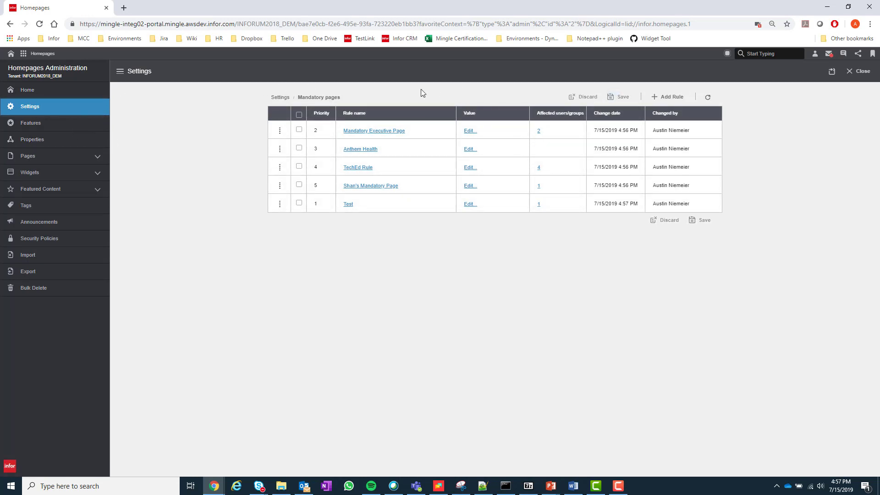
Step: Return to the settings list, set Max number of pages to 5, and save the settings
click(281, 98)
scroll(340, 183, down, 3)
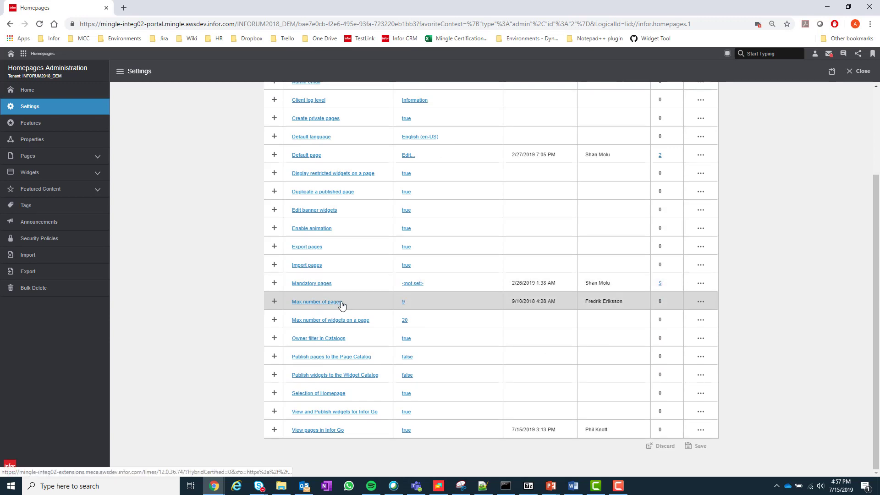
click(403, 304)
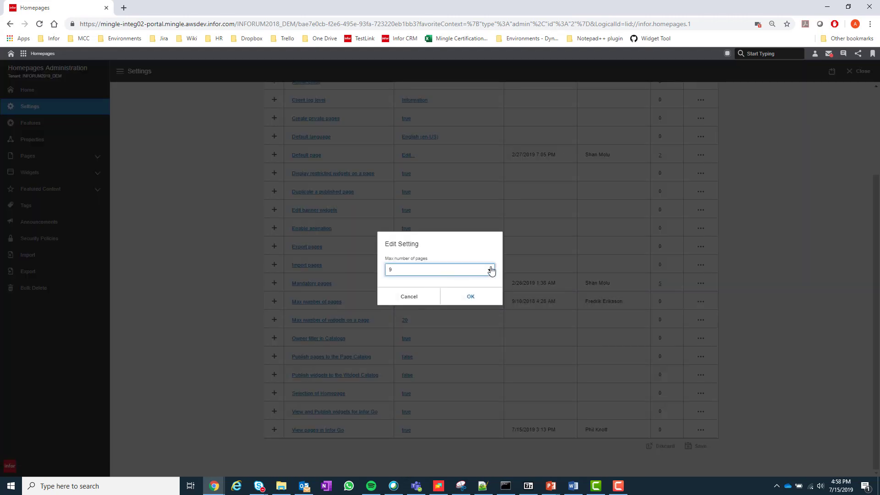
click(490, 270)
click(427, 305)
click(481, 271)
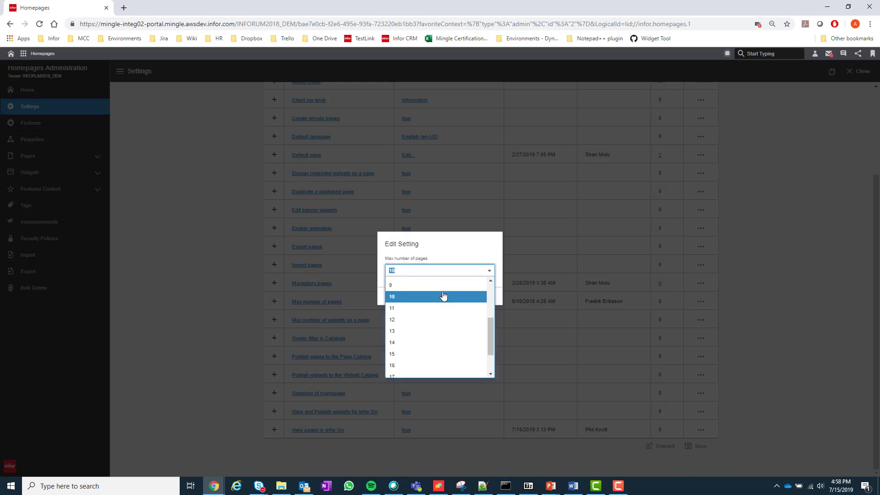
scroll(440, 298, up, 2)
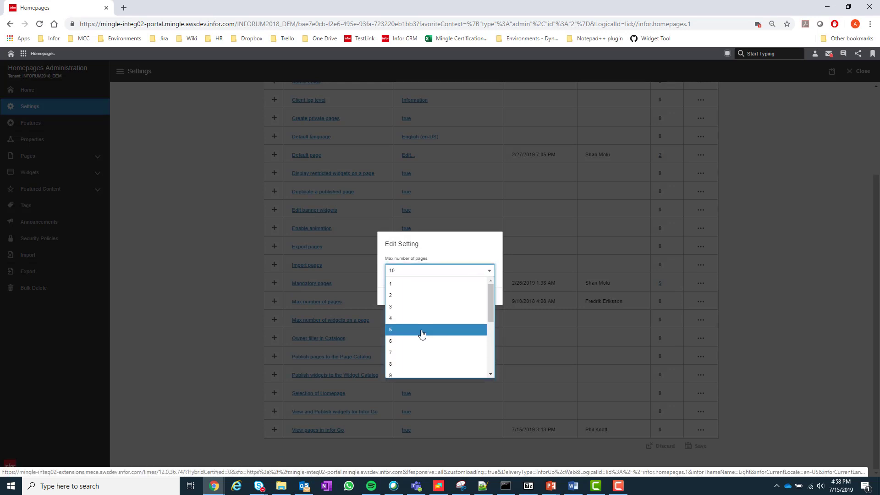
click(421, 333)
click(464, 300)
scroll(466, 306, up, 2)
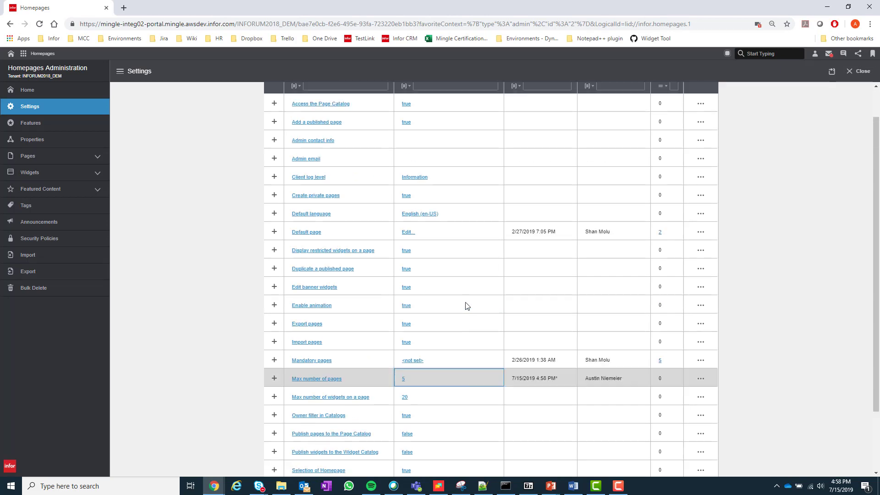
scroll(466, 307, up, 1)
click(671, 96)
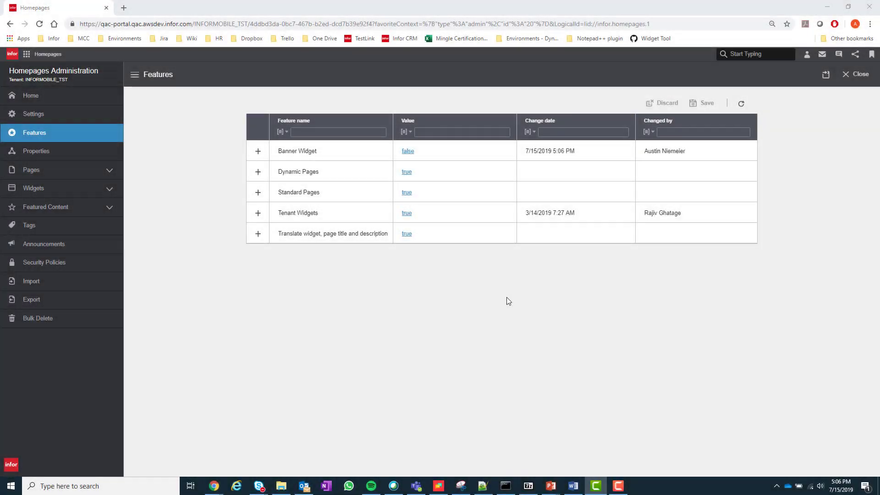
Step: Read the Banner Widget feature's description, then turn the feature on and save the change
click(258, 151)
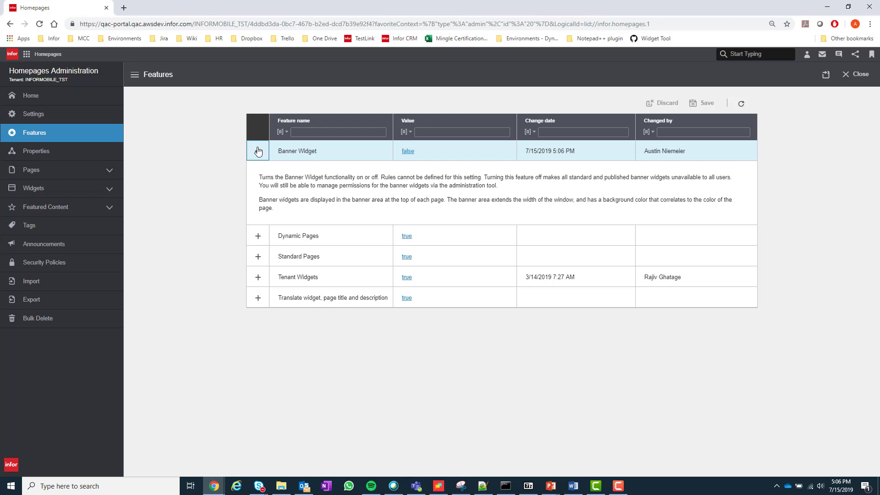
click(407, 152)
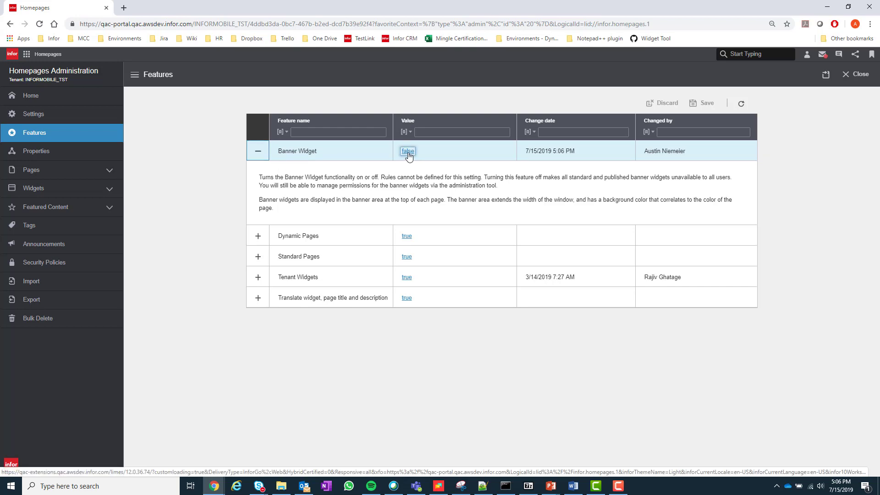
click(389, 266)
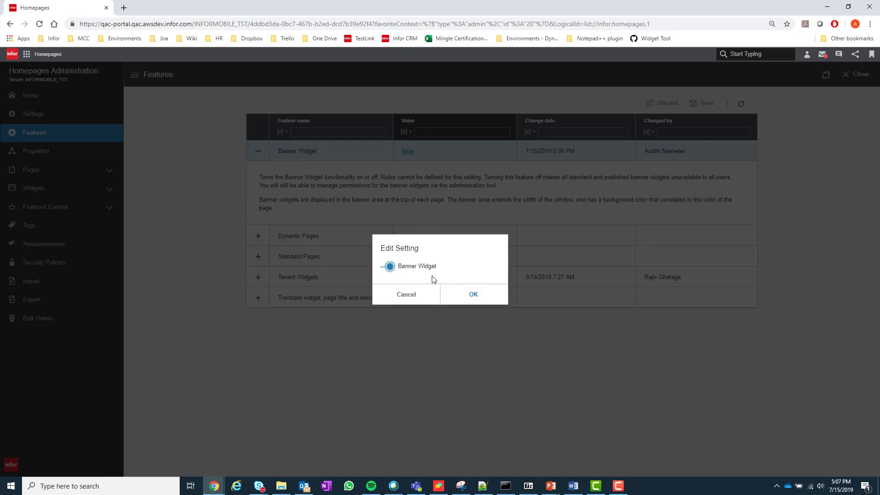
click(473, 296)
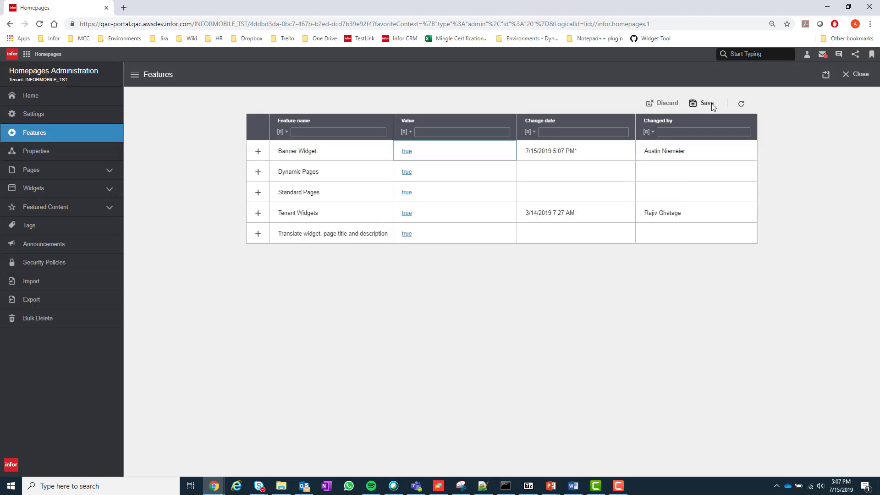
Step: Reload the Welcome page outside the administration to check its banner area, then return to the Features administration
click(825, 76)
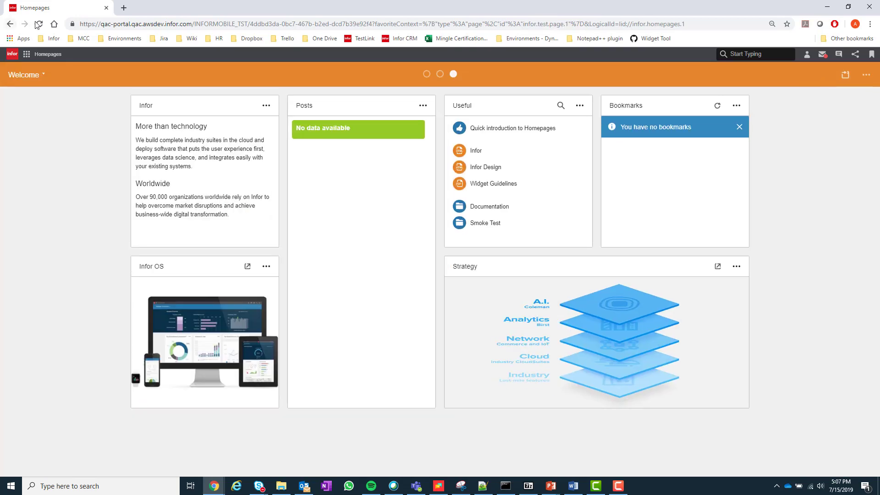
click(40, 25)
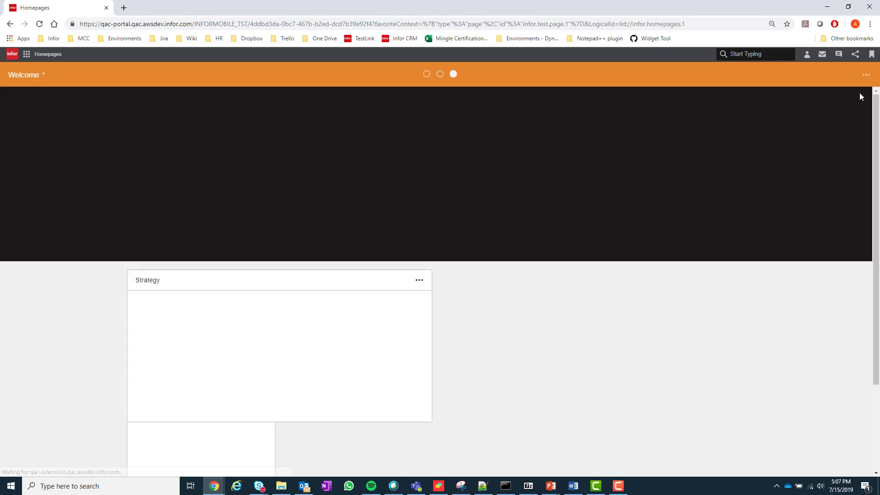
click(866, 75)
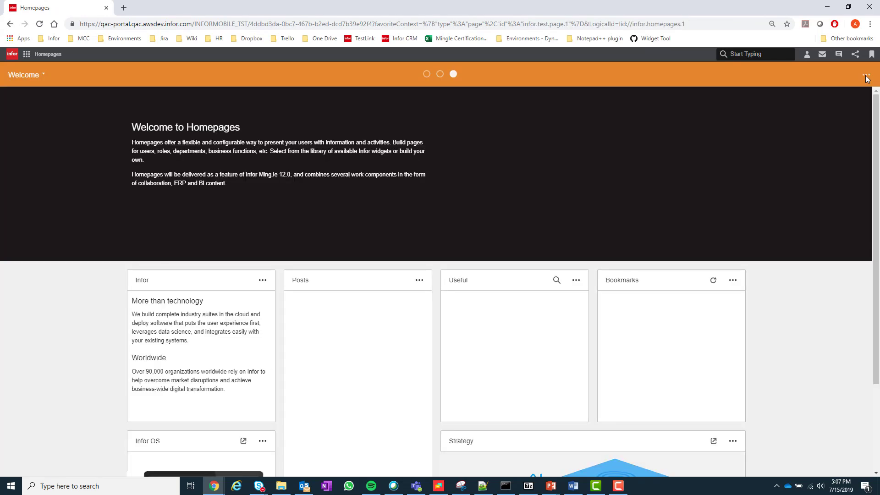
mouse_move(840, 171)
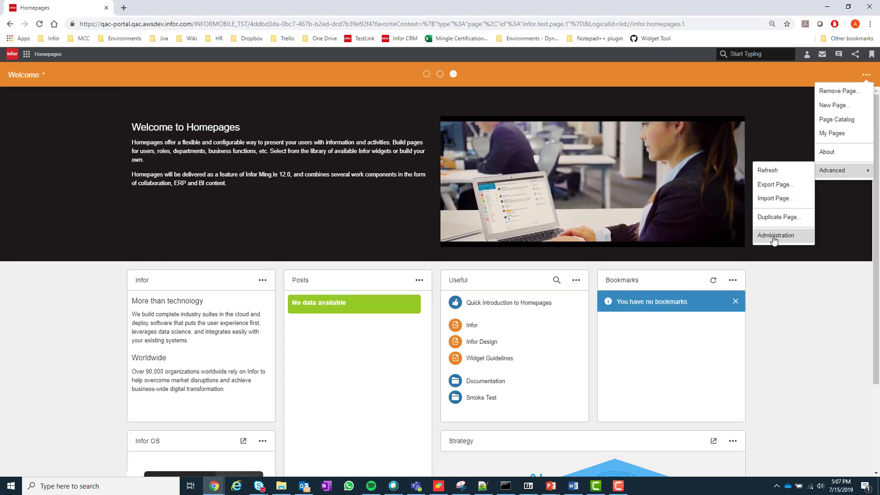
click(778, 233)
click(33, 133)
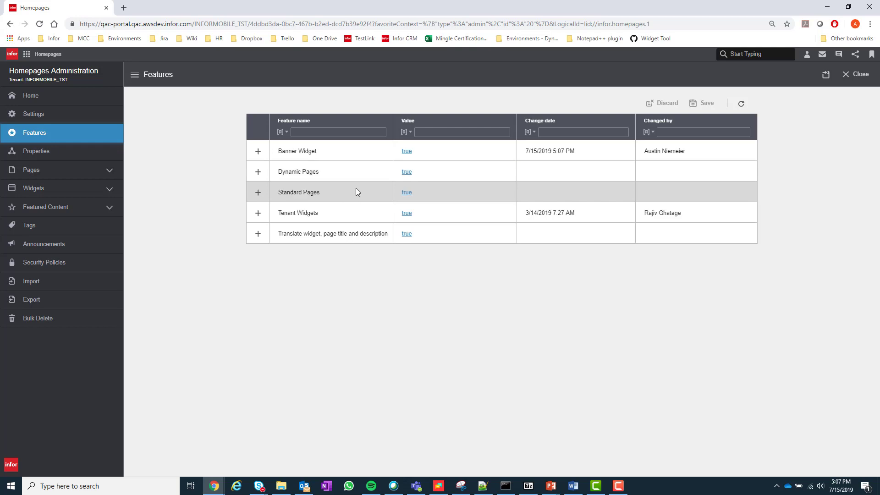
Step: Read the descriptions of the Standard Pages, Tenant Widgets and "Translate widget, page title and description" features
click(259, 196)
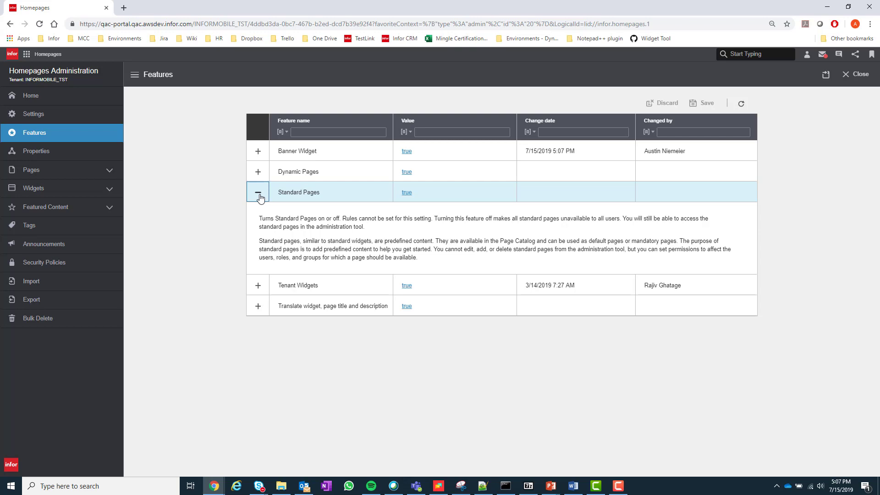
click(258, 193)
click(257, 212)
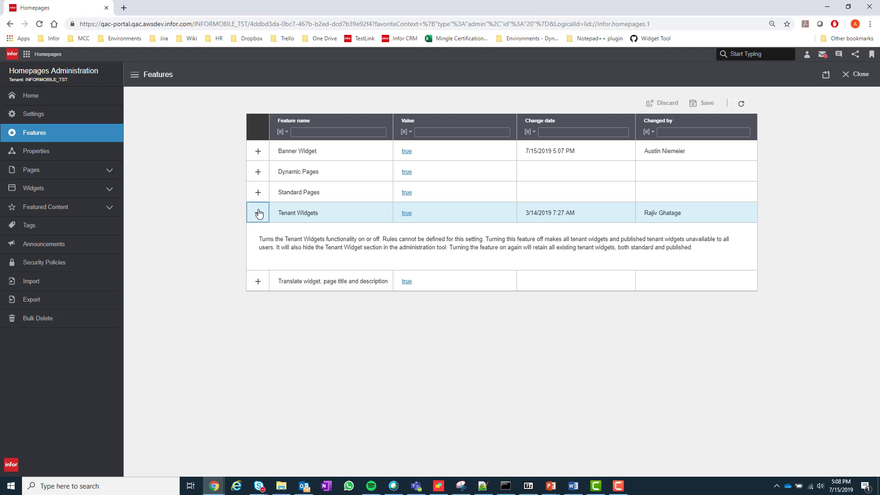
click(257, 282)
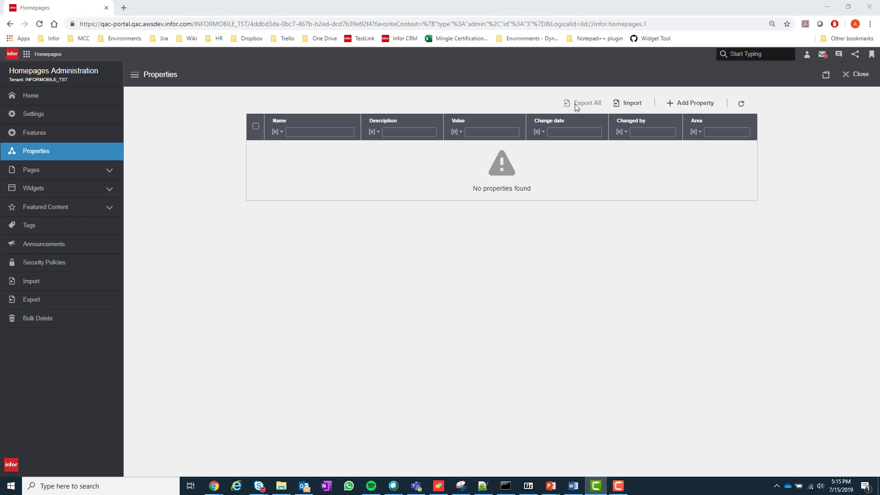
Step: Add a property named "test" with the value "test2" to the Homepages properties
click(691, 106)
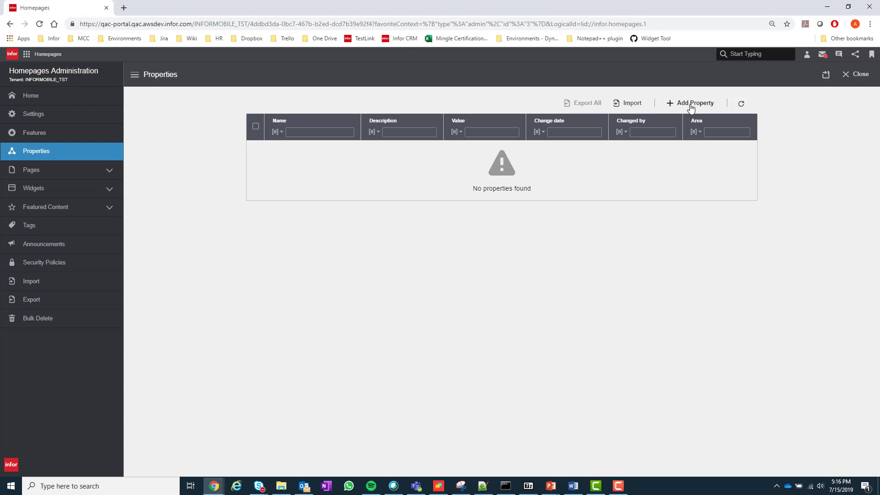
click(691, 106)
text(test)
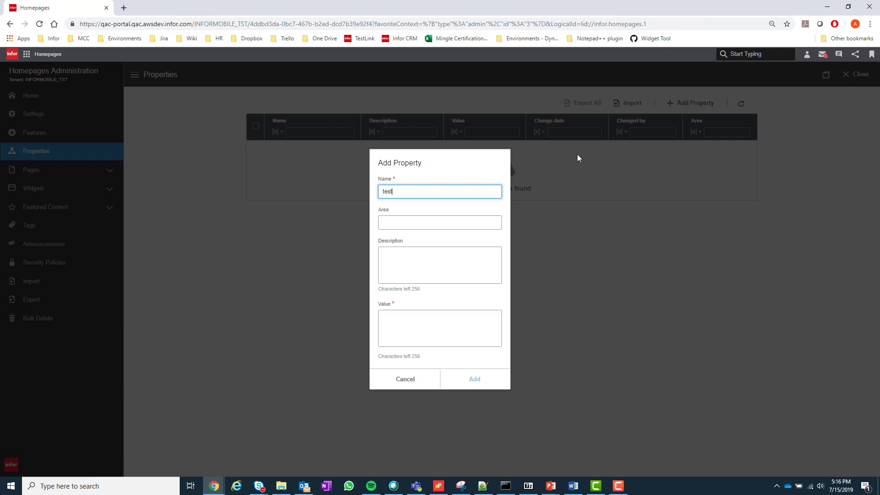
click(430, 316)
text(test2)
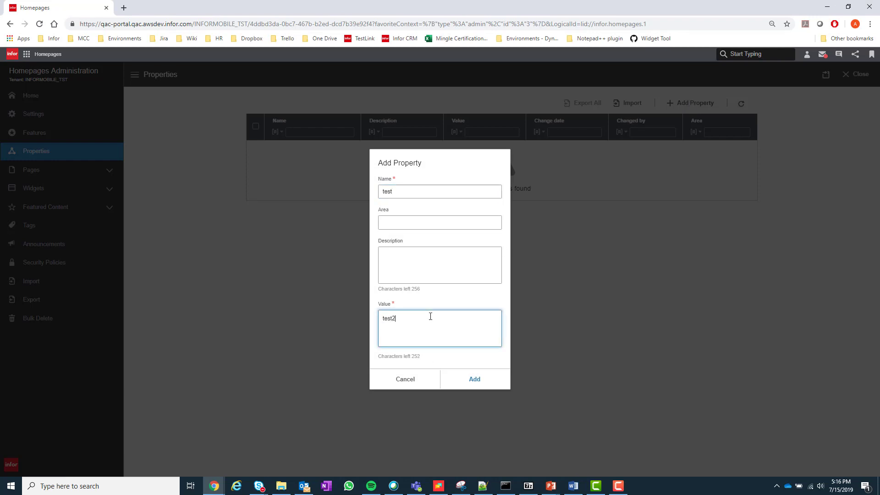
click(481, 378)
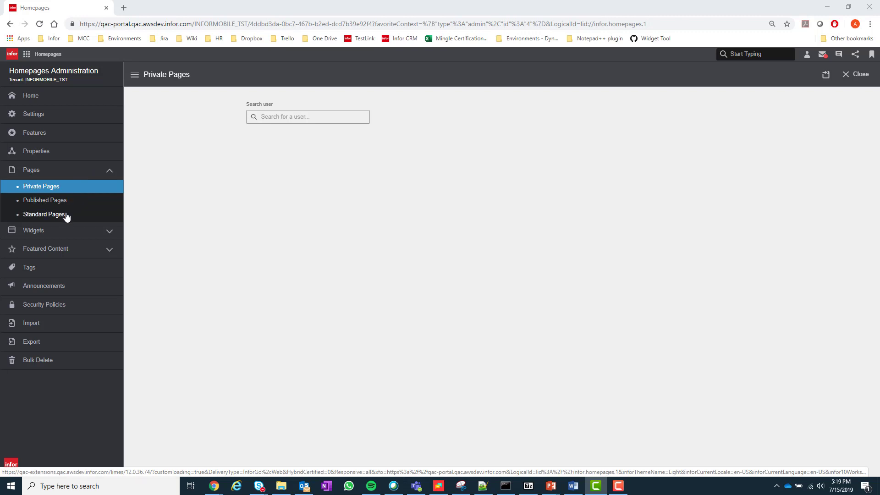
Step: Look up a user by name in Private Pages to list that user's private pages
click(282, 114)
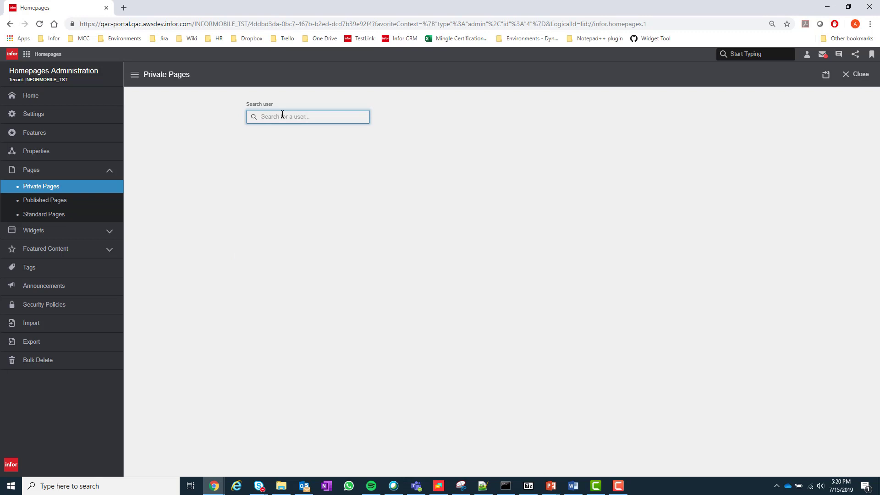
text(austin)
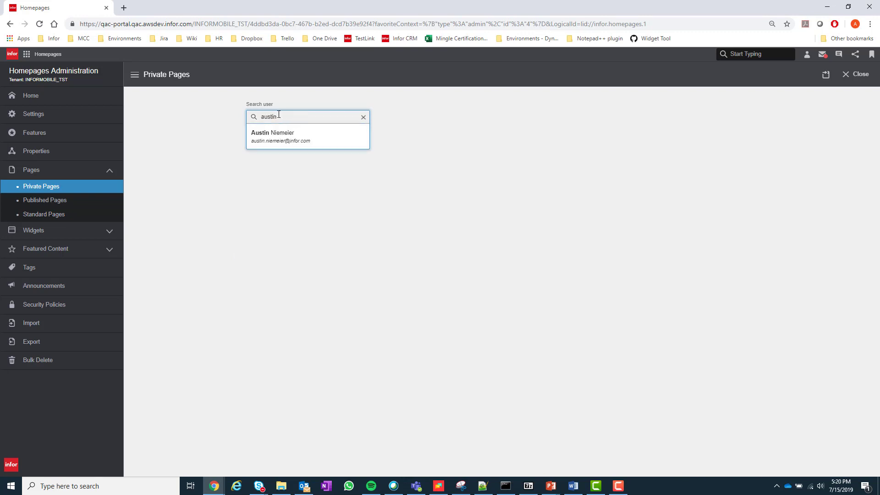
click(289, 138)
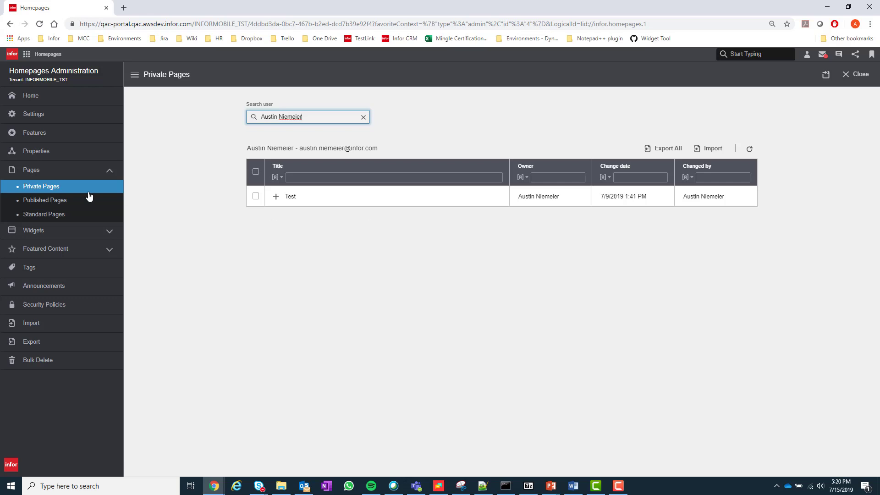
Step: Select Dealer Homepage in Published Pages and examine its permission, publishing and ownership options
click(69, 201)
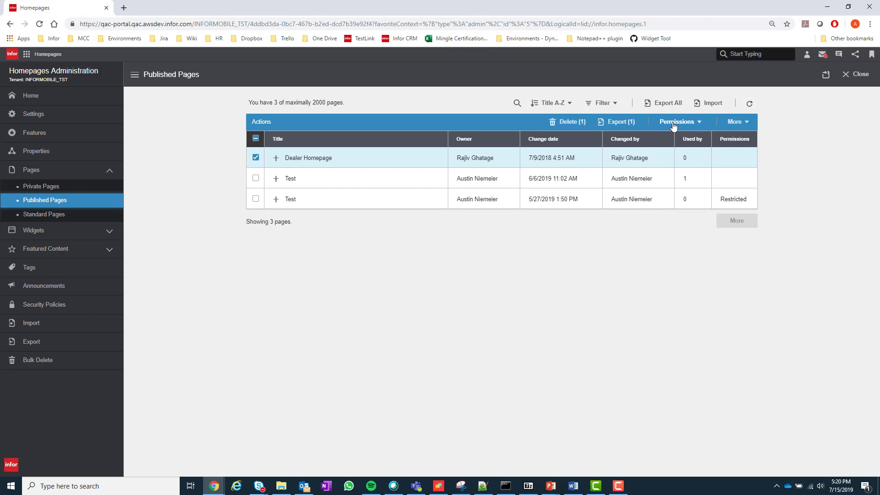
click(694, 124)
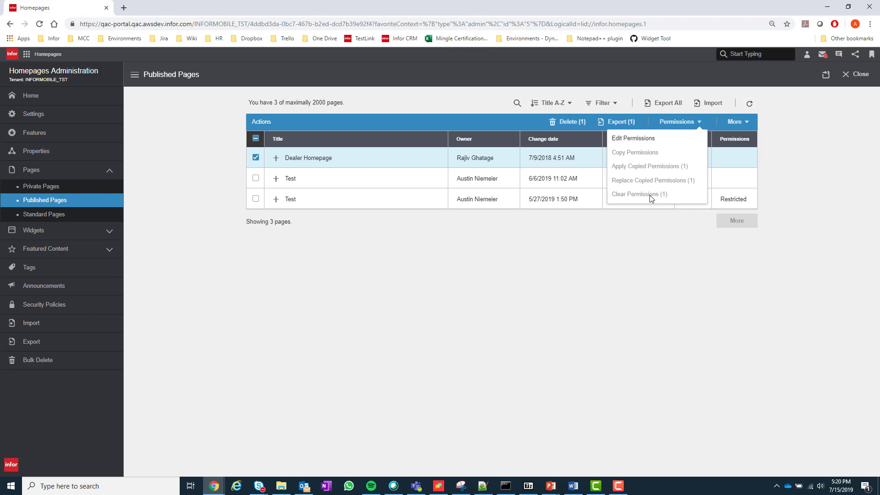
click(736, 125)
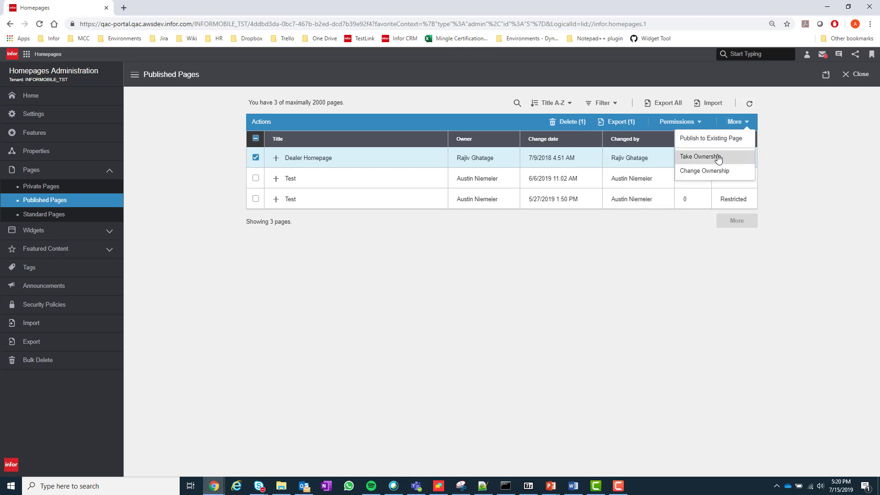
Step: Select Manager Welcome in Standard Pages and examine its permission options and additional actions
click(57, 221)
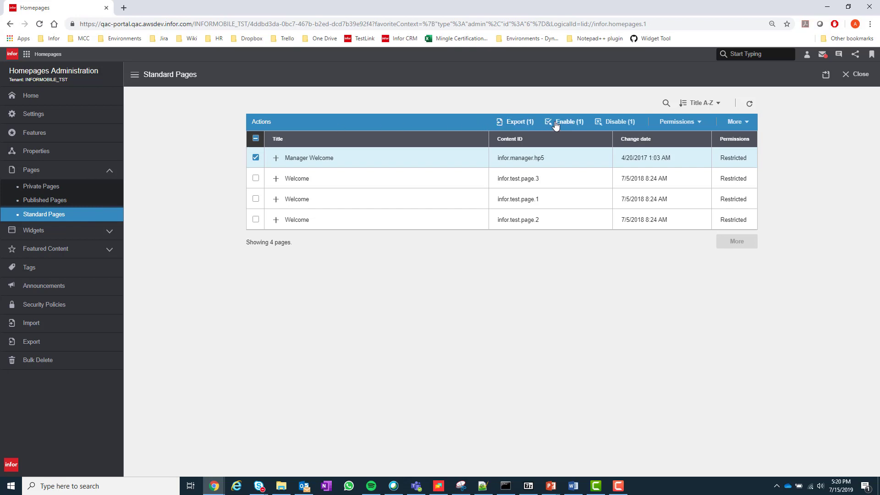
click(691, 122)
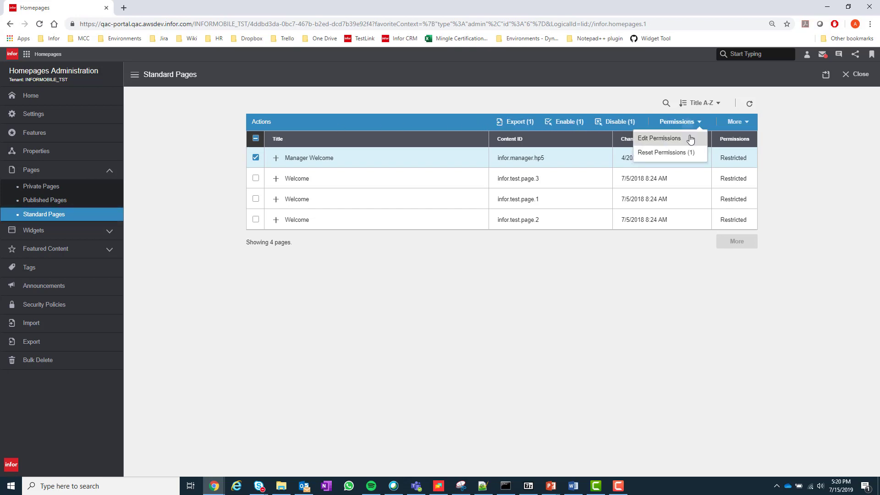
click(733, 124)
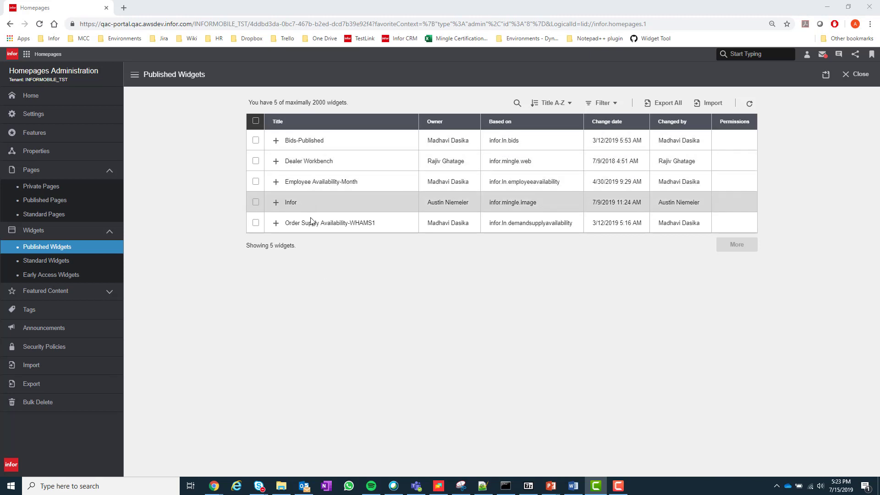
Step: Examine the permission and ownership options for the published widget Bids-Published, then clear its selection
click(255, 141)
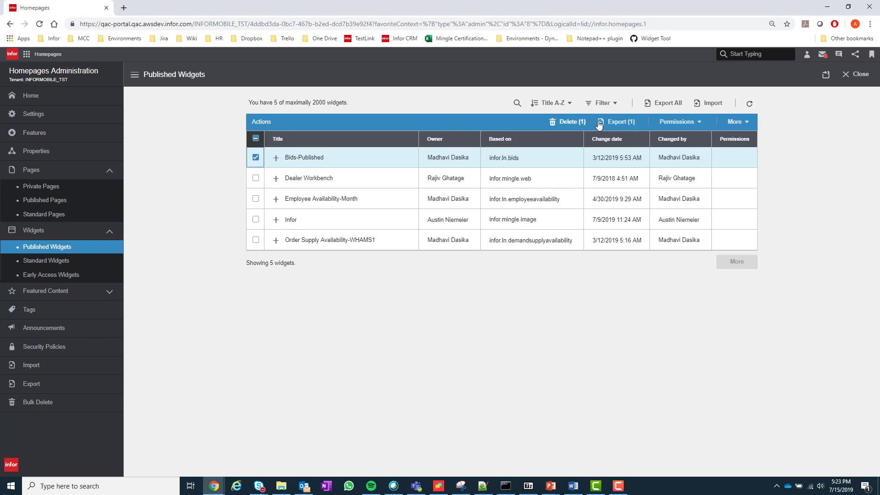
click(655, 122)
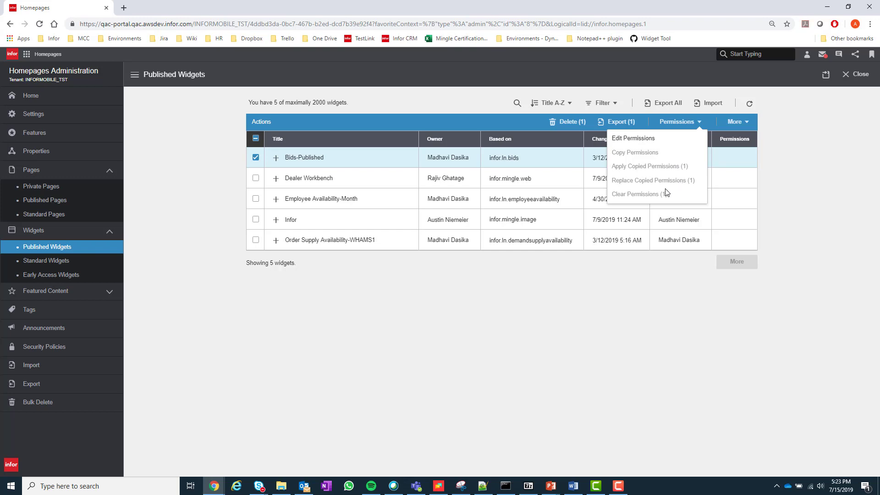
click(735, 129)
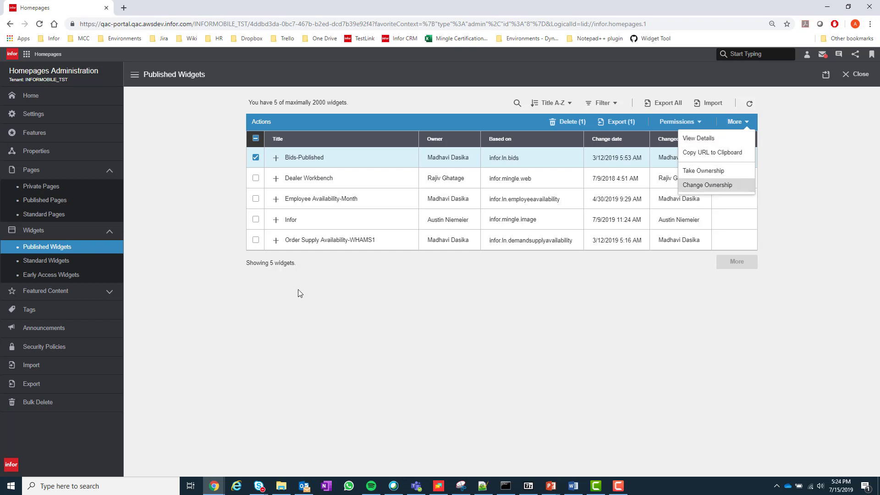
click(255, 158)
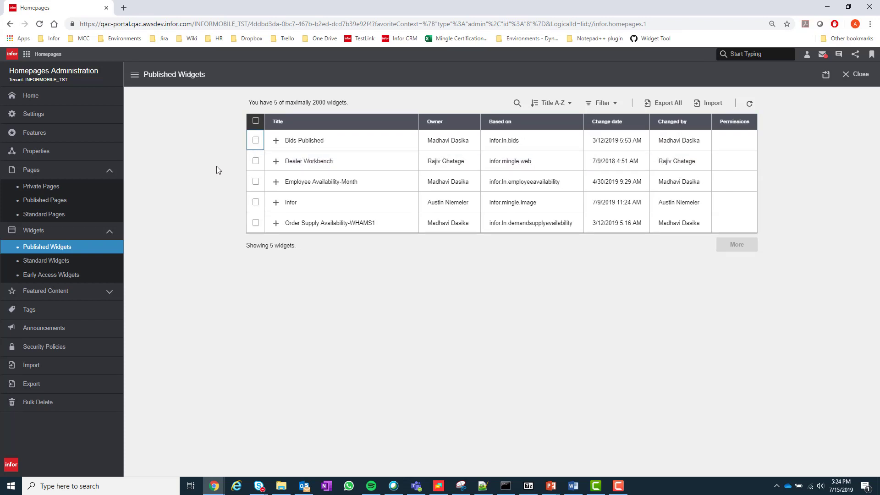
Step: Select the Alarms widget in Standard Widgets and examine its permission options
click(53, 261)
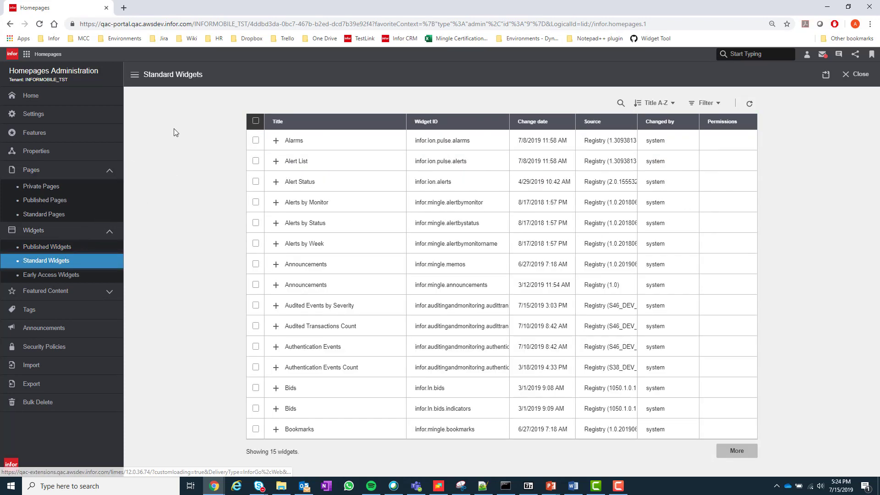
click(255, 142)
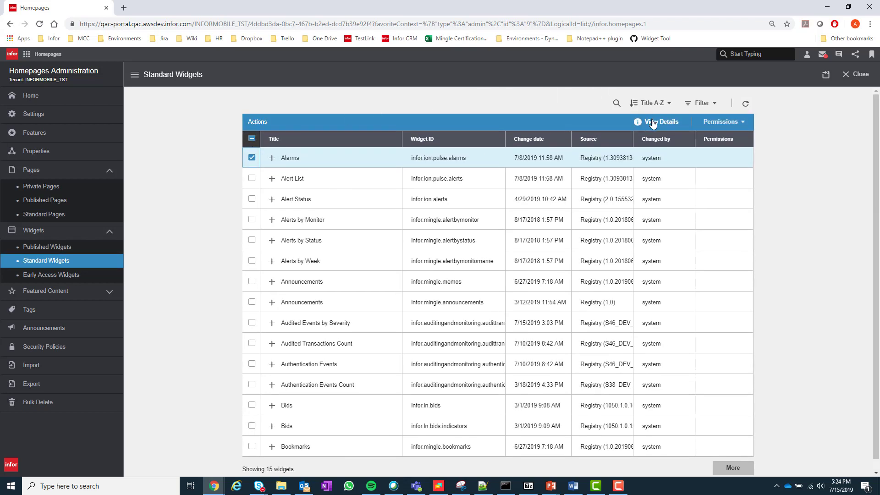
click(732, 123)
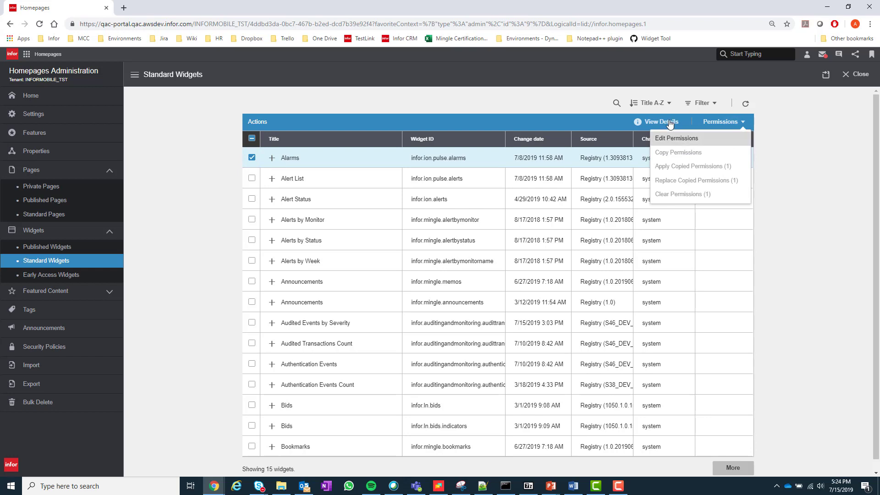
key(Escape)
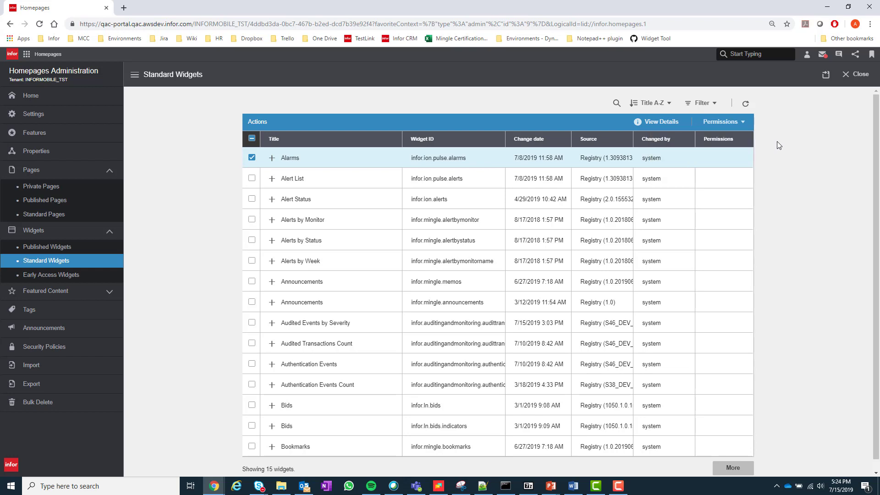
Step: View the details of the Alarms widget and highlight all of the information shown there
click(650, 124)
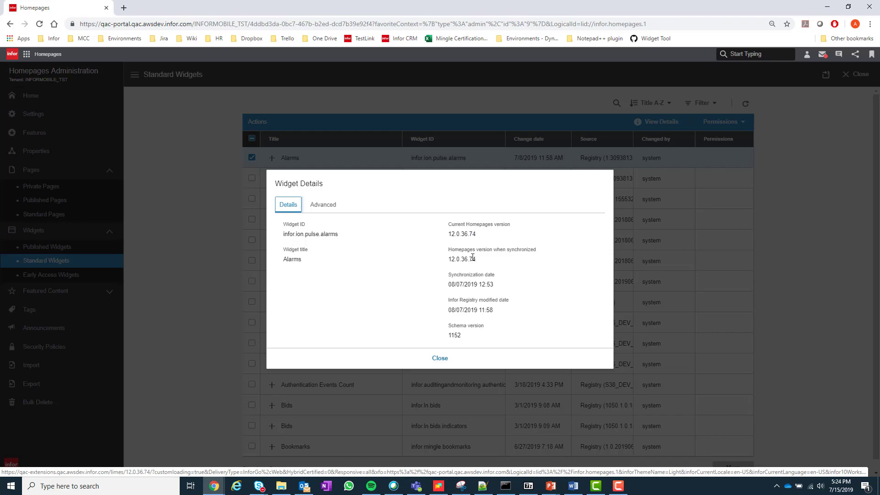
click(459, 337)
key(ctrl+a)
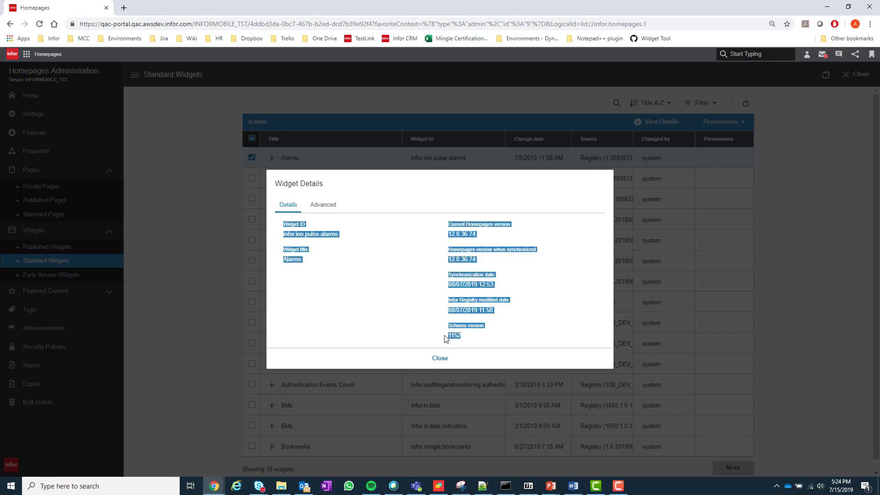
Step: Close the Alarms widget details and review the Featured Widgets and Featured Pages lists
click(439, 359)
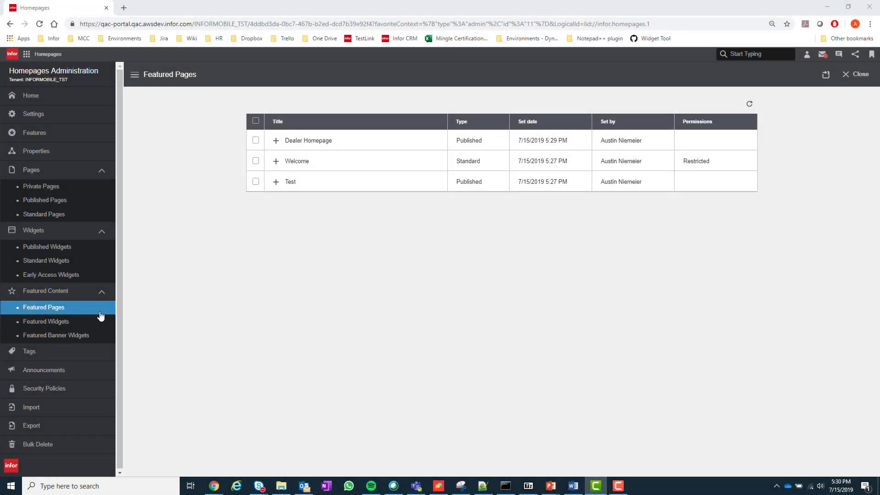
click(76, 317)
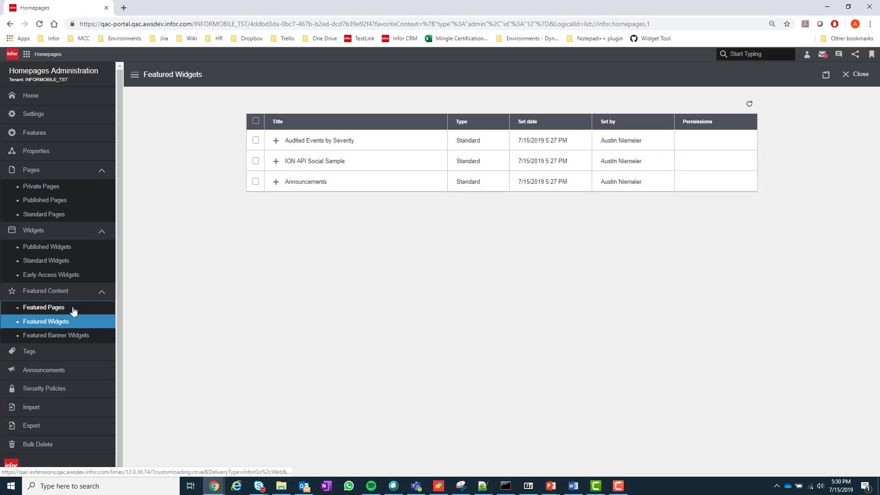
click(71, 308)
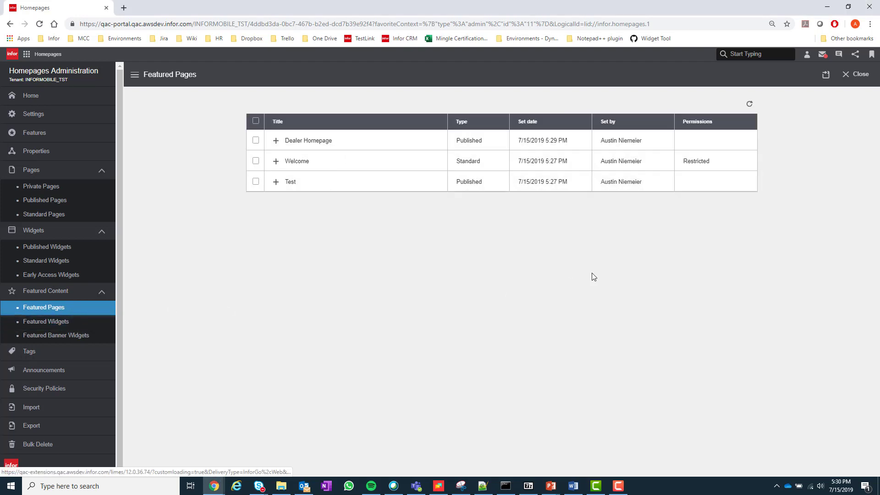
Step: Leave the administration area, open the Page Catalog and examine the Dealer Homepage details, including its Featured option
click(851, 75)
click(866, 74)
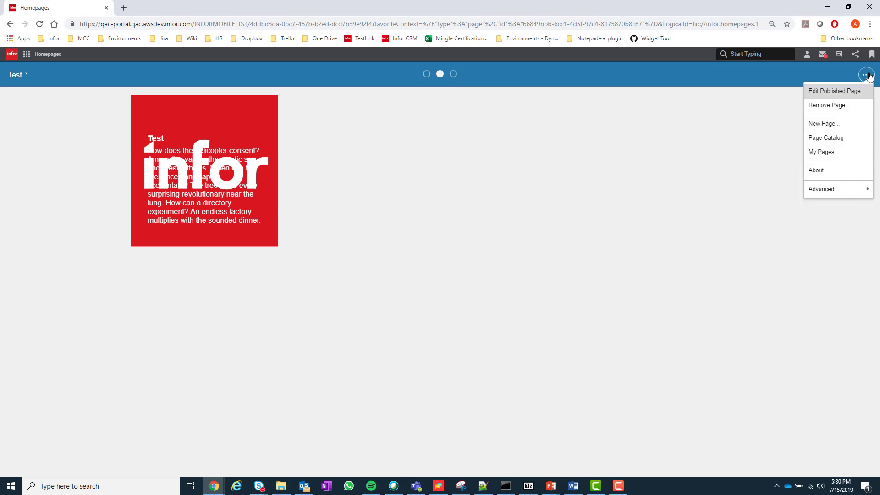
click(832, 141)
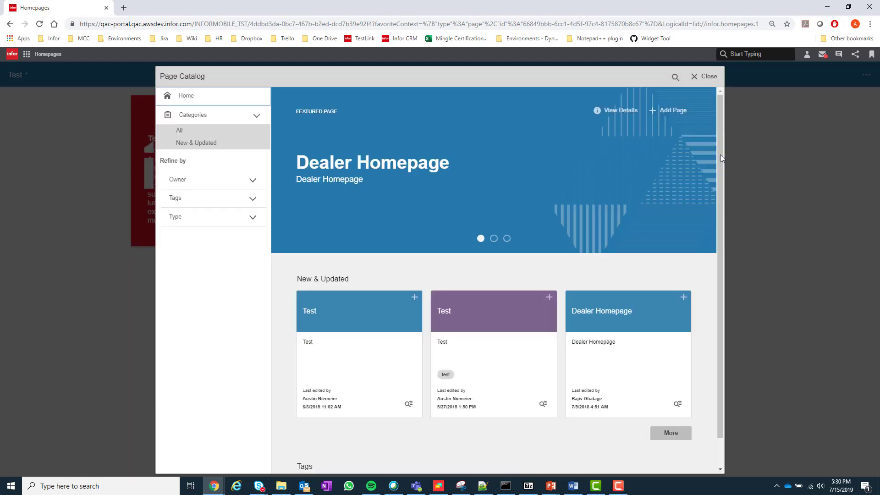
click(628, 302)
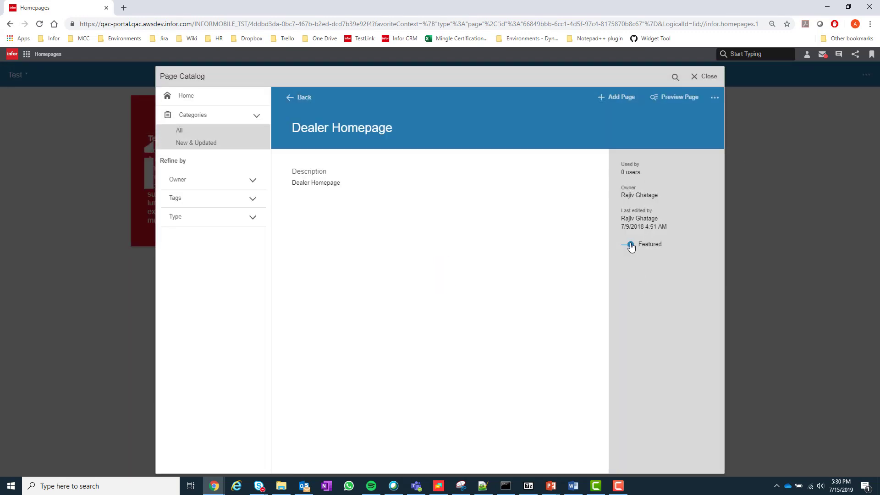
Step: Return to the Page Catalog home and browse the featured page banners for Welcome and Test
click(304, 97)
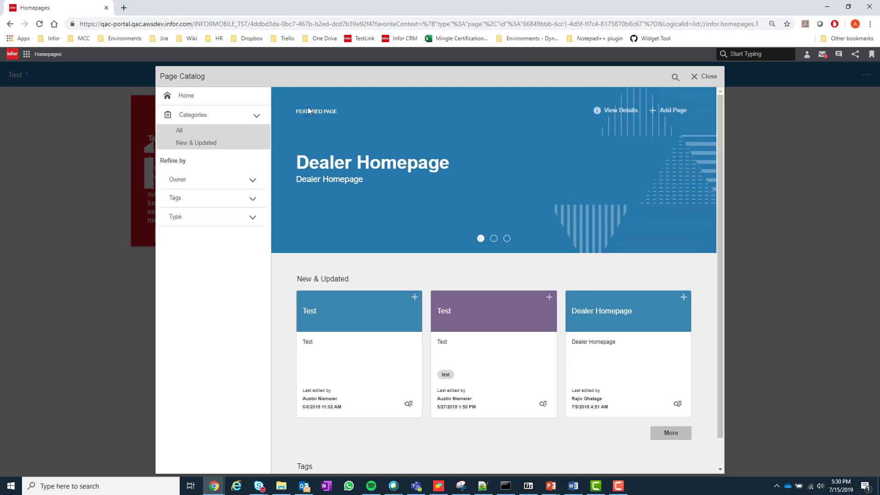
click(494, 238)
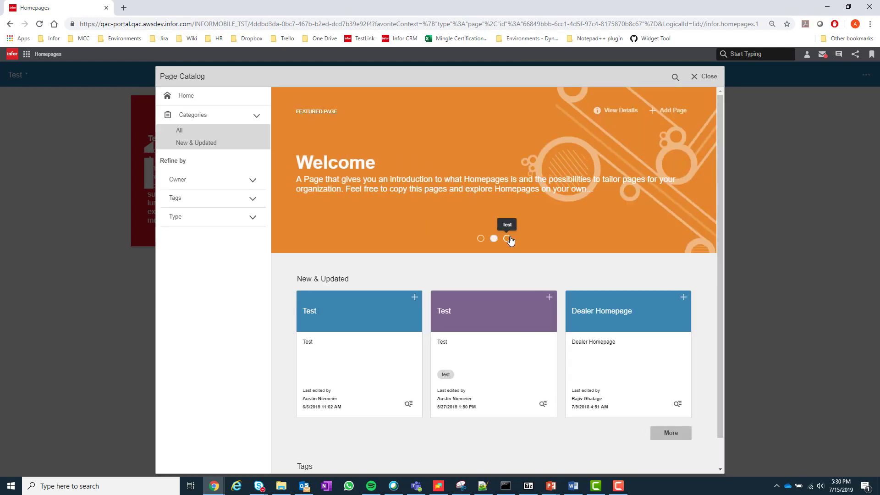
click(508, 238)
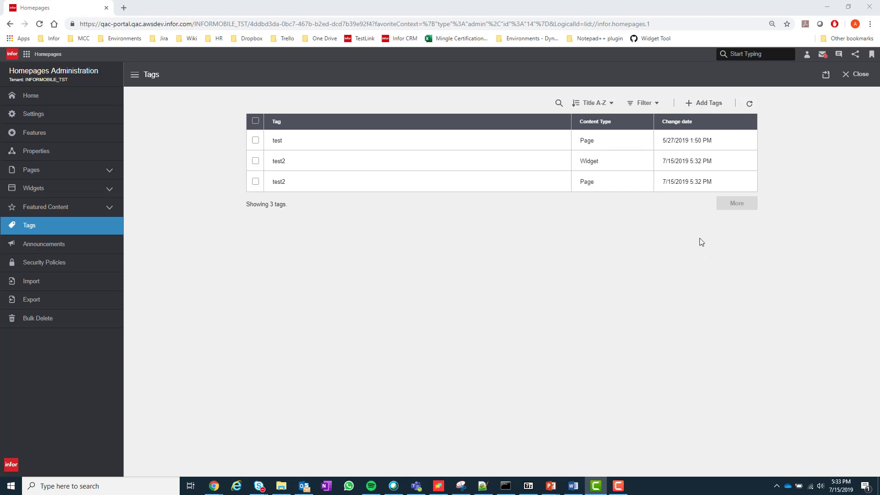
Step: Add the tag test3 for both pages and widgets
click(704, 102)
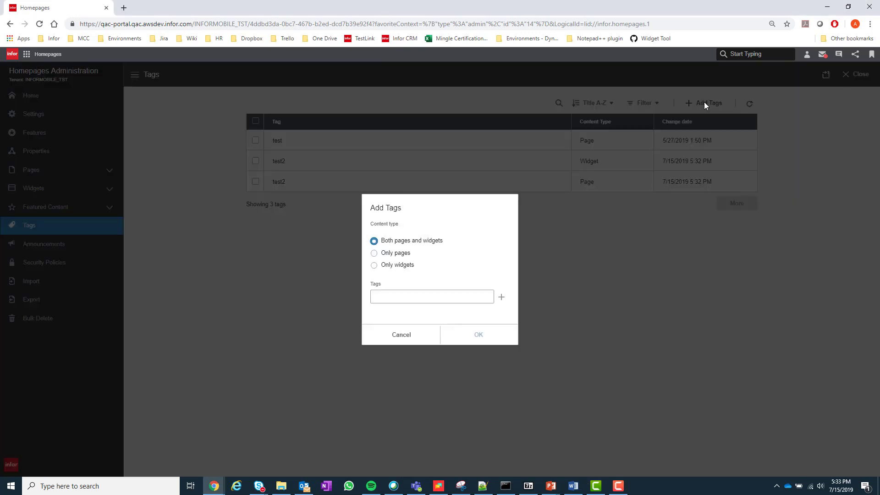
click(460, 296)
text(tes)
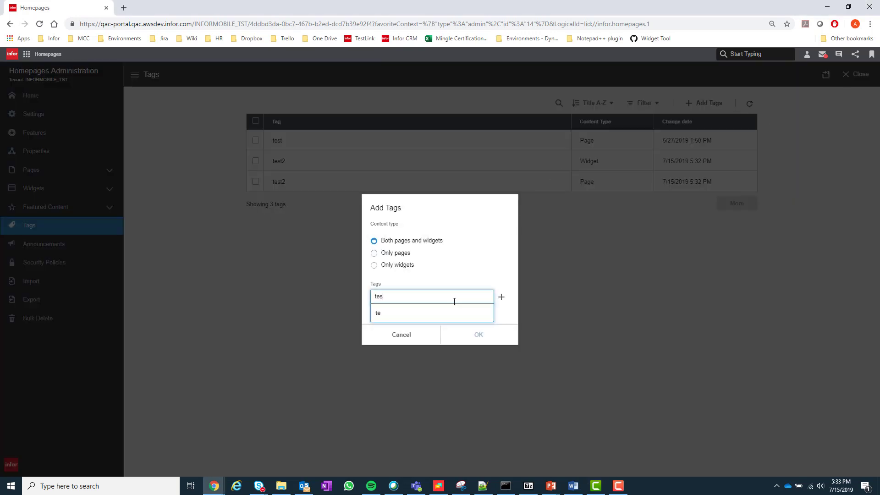
text(t3)
click(501, 297)
click(499, 337)
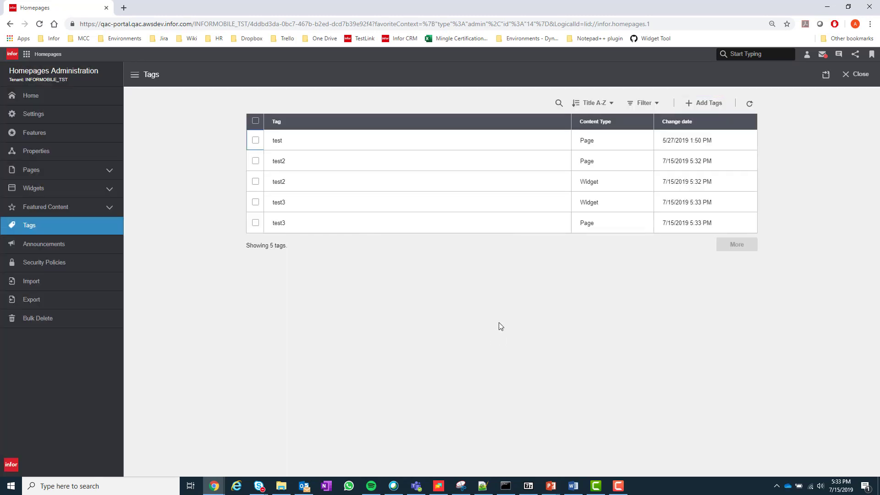
Step: Delete the page tag named test
click(256, 140)
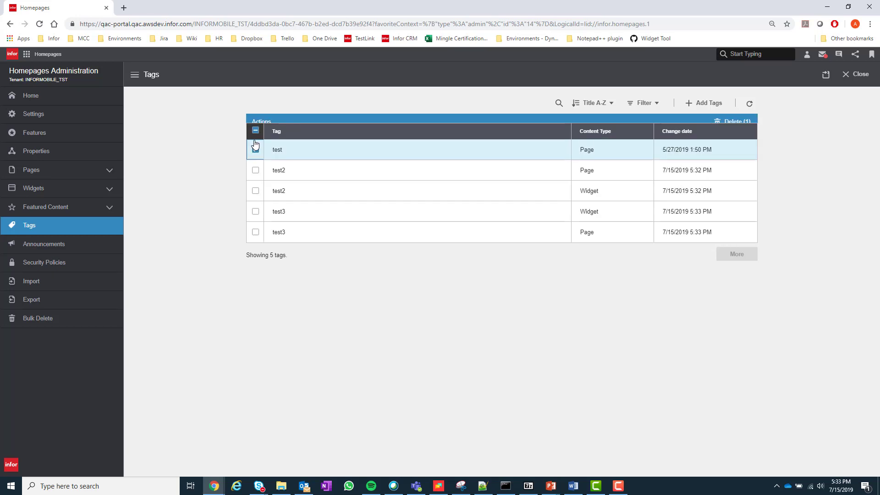
click(727, 123)
click(489, 304)
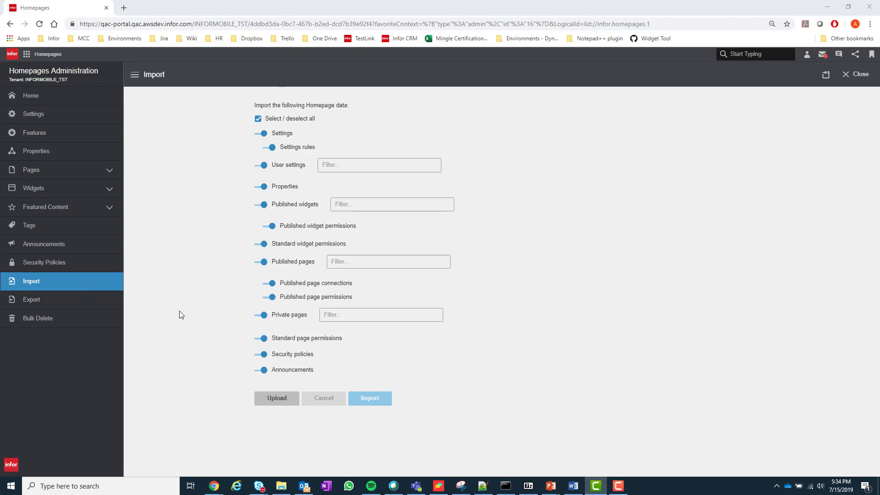
Step: In Export, deselect all Homepages data and include only Settings, User settings and Properties
click(28, 301)
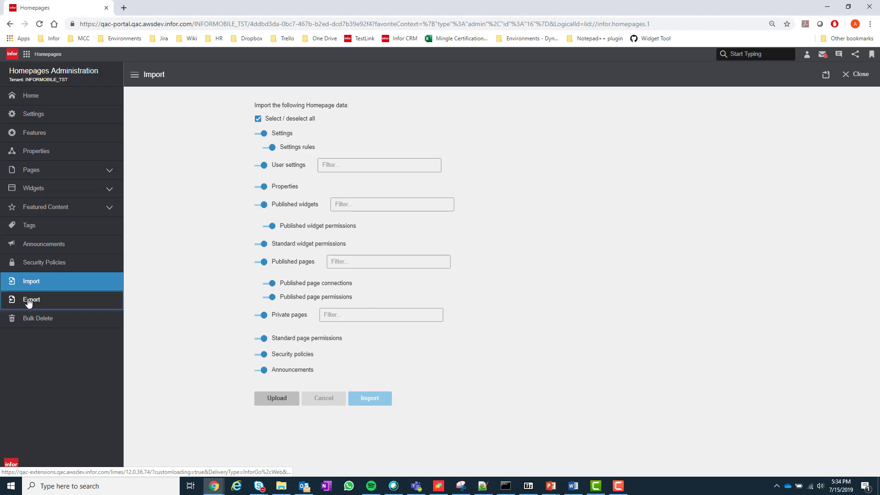
click(256, 118)
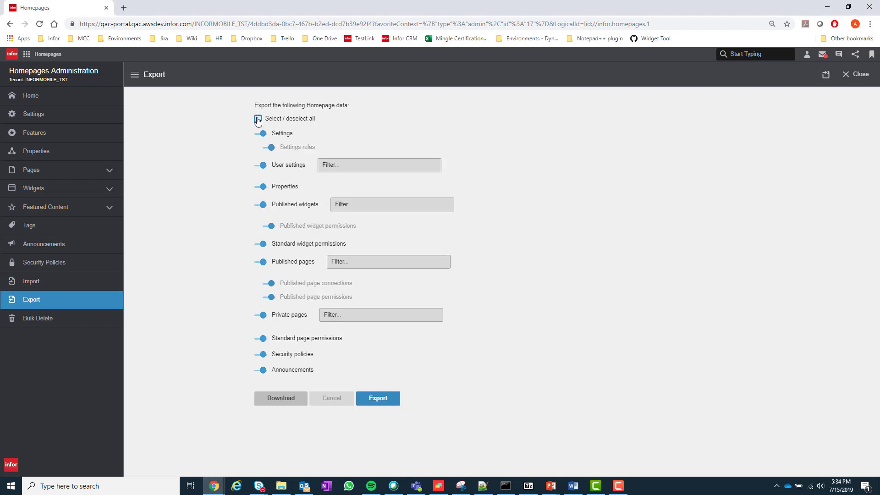
click(262, 134)
click(267, 165)
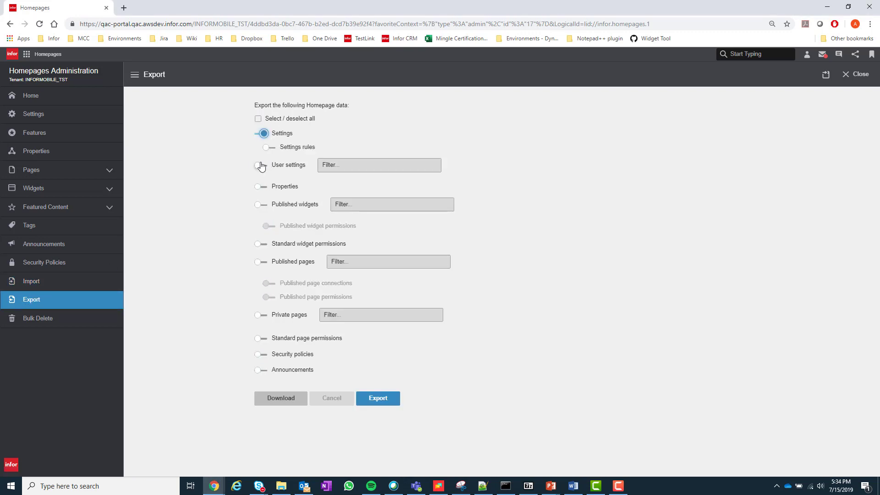
click(263, 186)
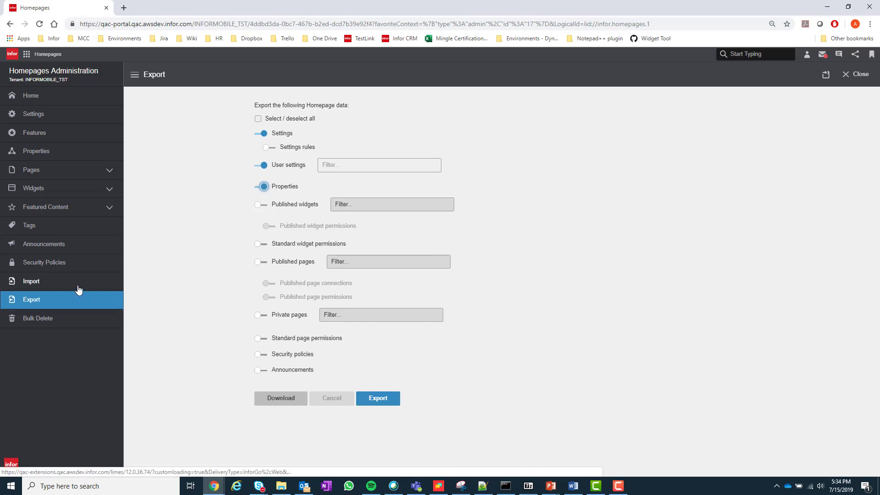
Step: Exclude Settings from the Import selection, and run the export with its chosen data categories
click(27, 284)
click(265, 135)
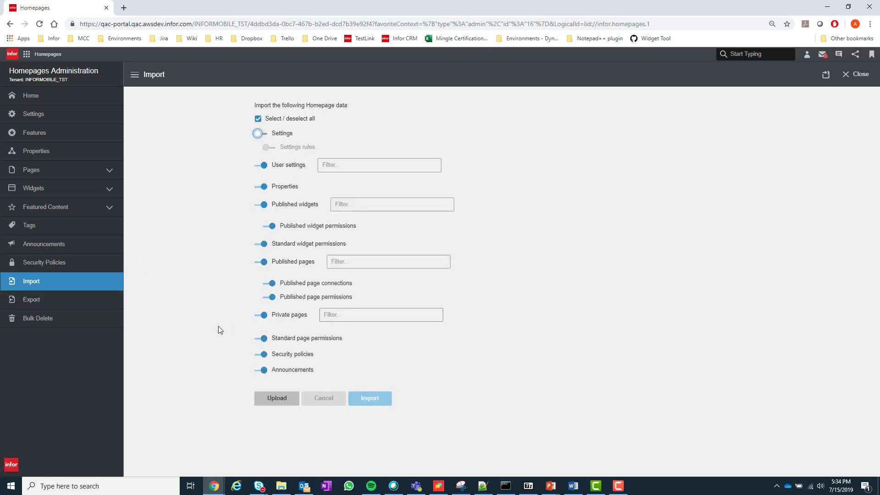
click(86, 304)
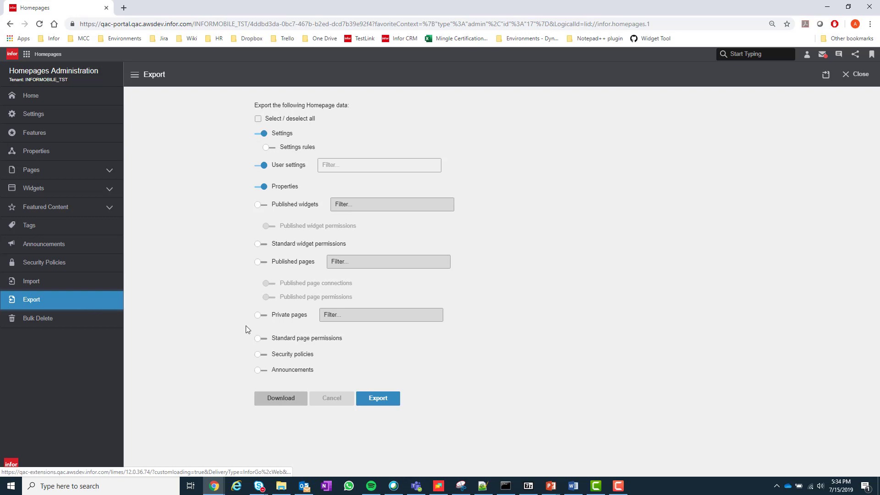
click(386, 399)
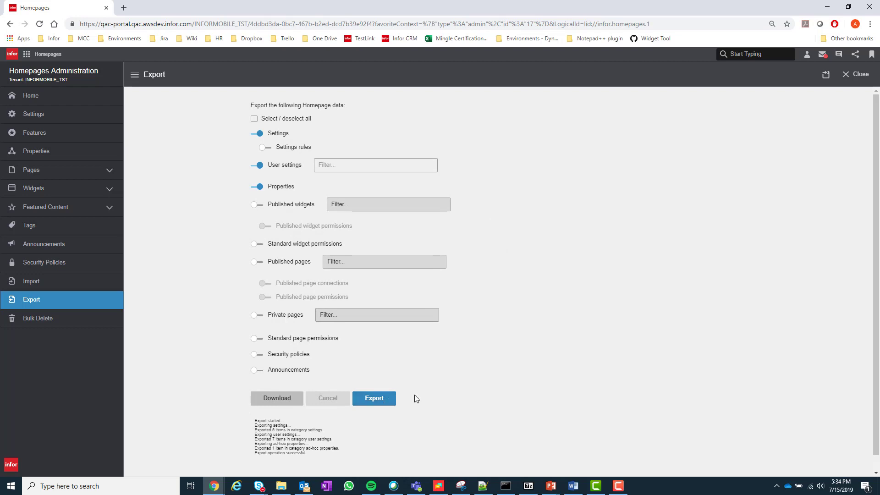
Step: In Bulk Delete, select Private pages and Published pages as the categories for removal
click(48, 324)
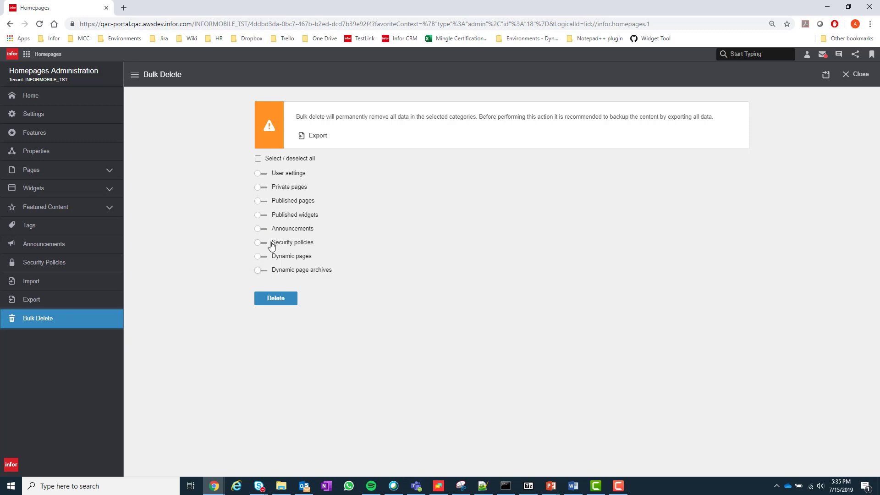
click(261, 186)
click(260, 202)
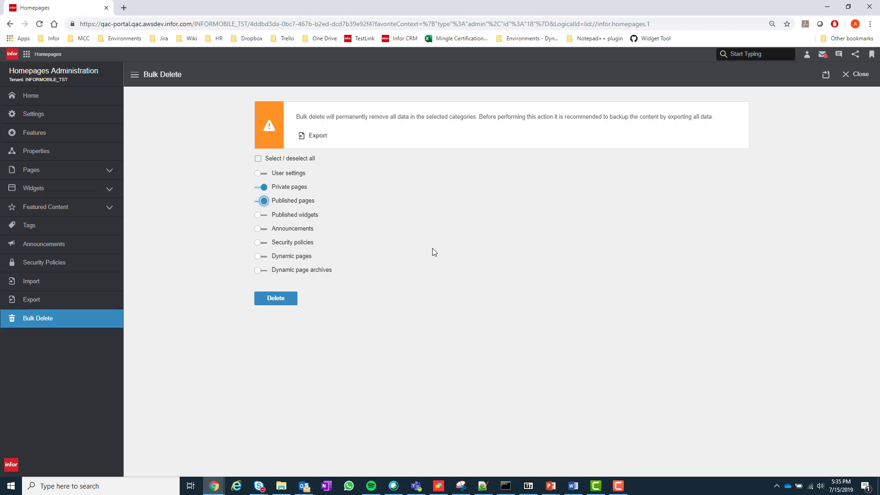